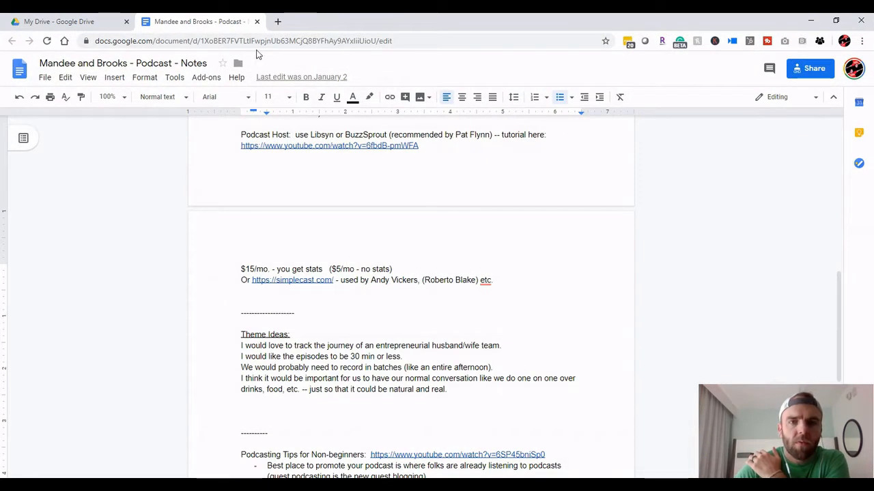
Open the podcasters' website in a new browser tab and look through the episodes on its Podcast page
{"action": "left_click", "coordinate": [275, 20]}
{"action": "type", "text": "brooksconkle.com"}
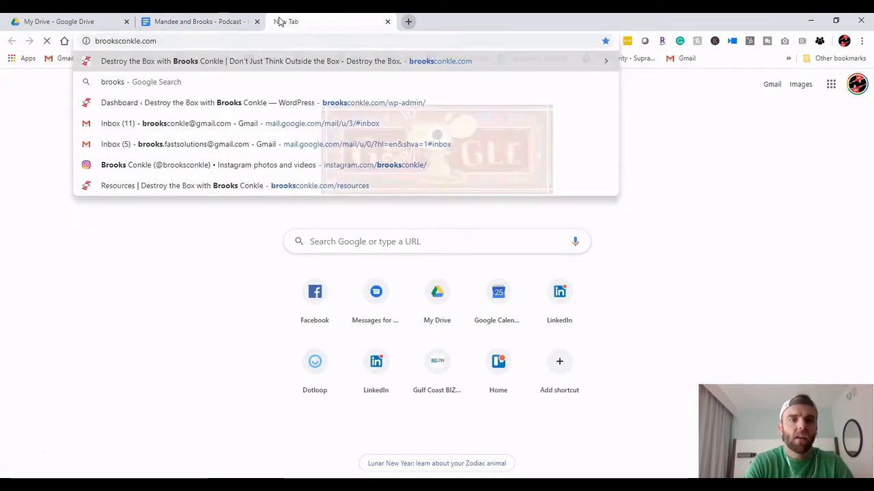
{"action": "key", "text": "Return"}
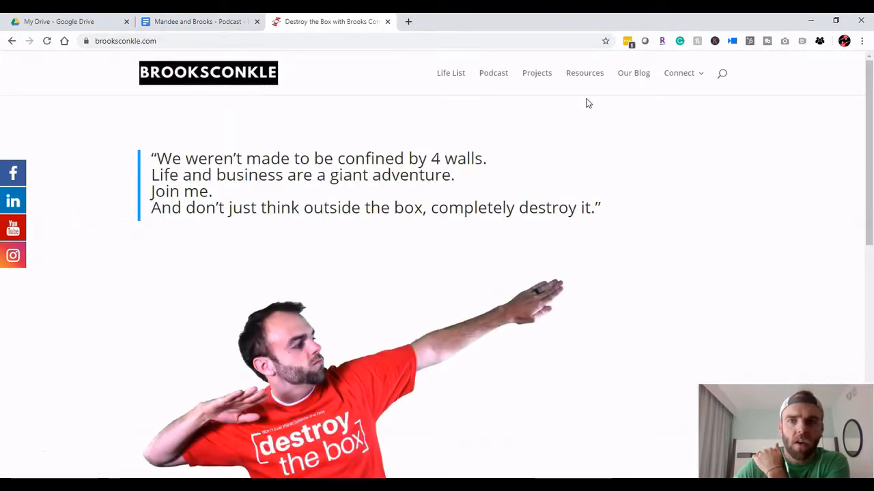
{"action": "left_click", "coordinate": [495, 78]}
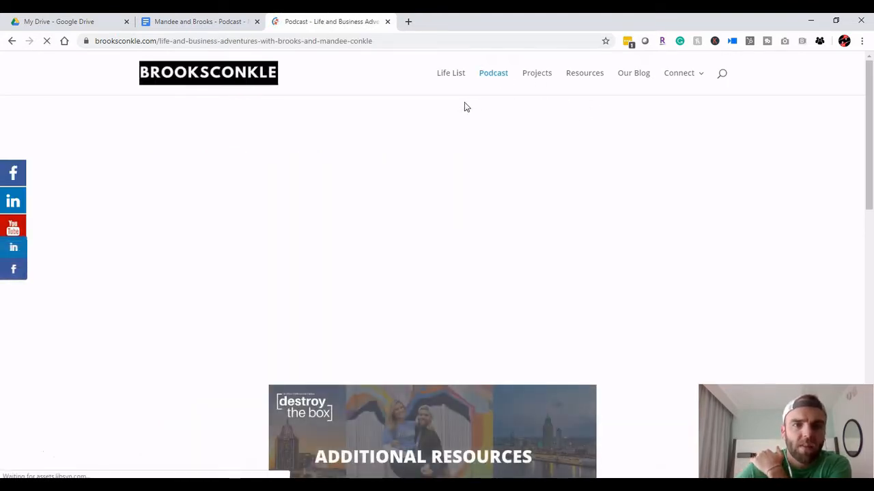
{"action": "scroll", "coordinate": [119, 218], "scroll_direction": "down", "scroll_amount": 1}
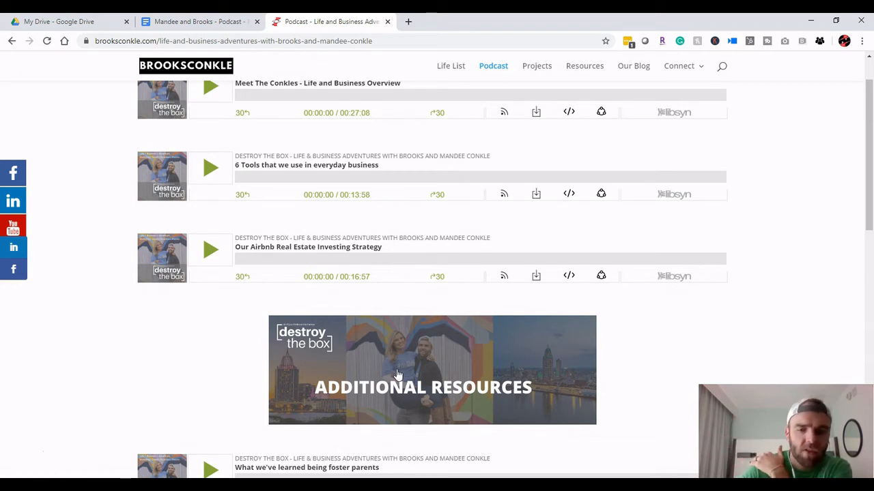
Switch to the main project in Audacity and play short excerpts from the timeline start and from the cursor near the outro
{"action": "left_click", "coordinate": [506, 414]}
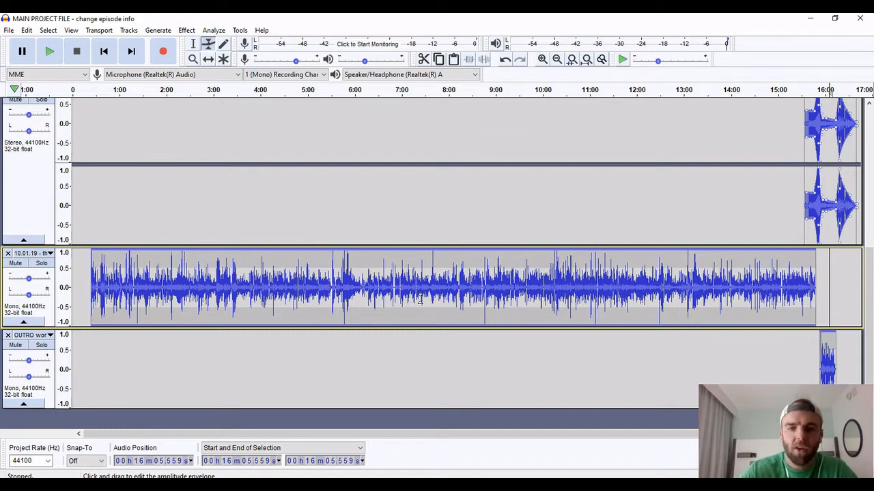
{"action": "scroll", "coordinate": [198, 251], "scroll_direction": "up", "scroll_amount": 5}
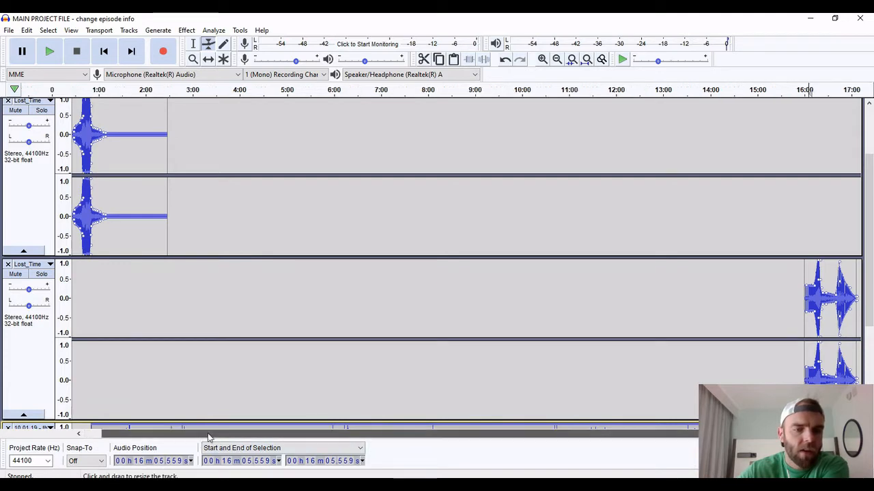
{"action": "left_click_drag", "start_coordinate": [209, 438], "coordinate": [128, 441]}
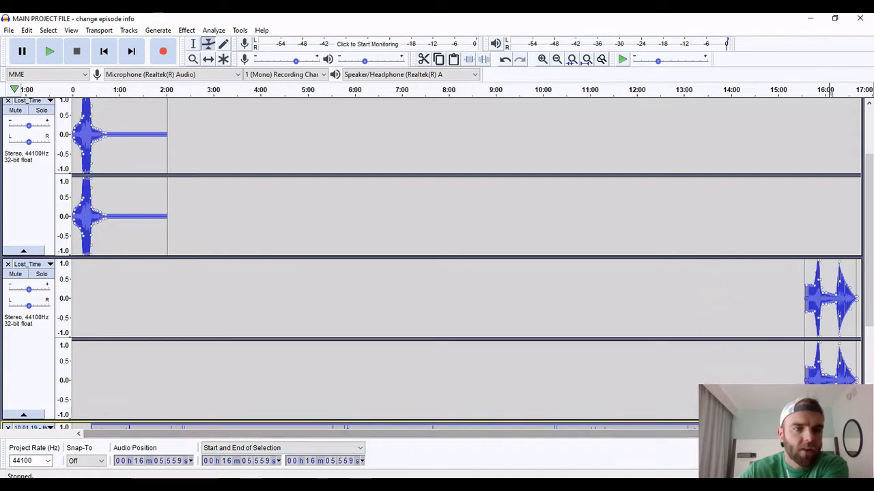
{"action": "left_click", "coordinate": [75, 90]}
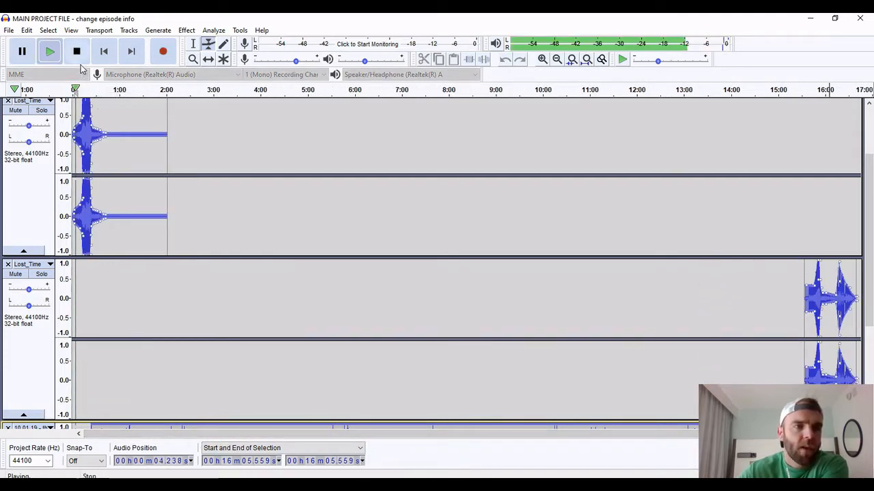
{"action": "left_click", "coordinate": [76, 52]}
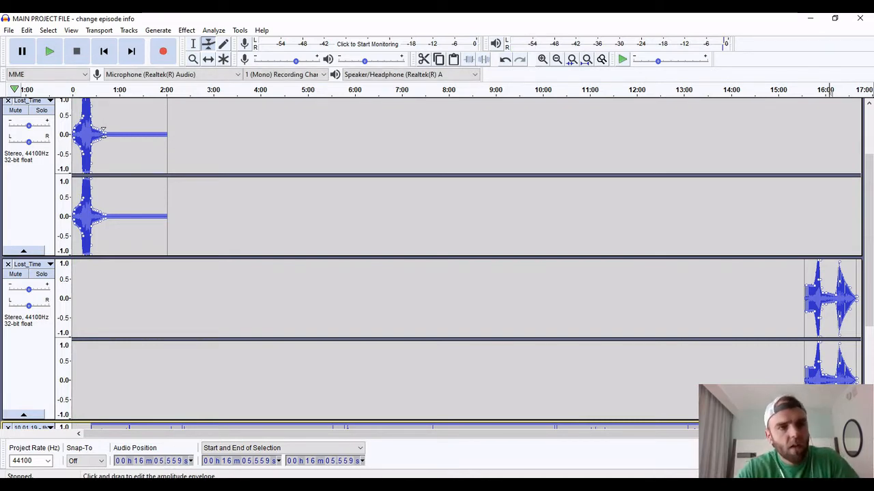
{"action": "left_click", "coordinate": [51, 54]}
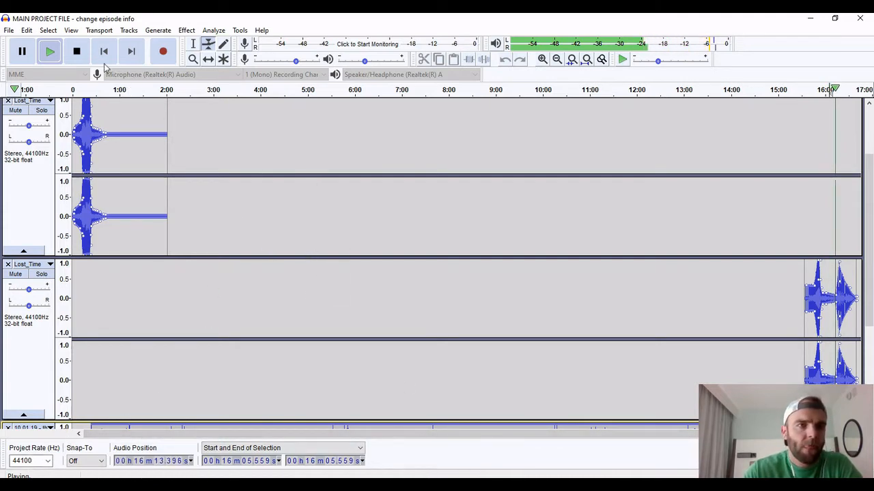
{"action": "left_click", "coordinate": [77, 52]}
Examine how the intro, Lost_Time music, 10.01.19 episode and outro tracks are arranged in the project
{"action": "left_click_drag", "start_coordinate": [608, 437], "coordinate": [351, 434]}
{"action": "scroll", "coordinate": [454, 283], "scroll_direction": "down", "scroll_amount": 2}
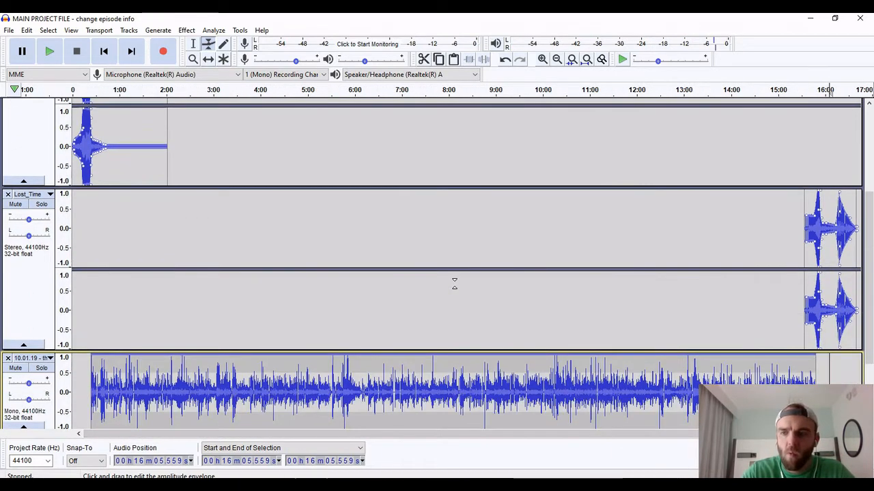
{"action": "scroll", "coordinate": [454, 283], "scroll_direction": "down", "scroll_amount": 2}
{"action": "scroll", "coordinate": [452, 286], "scroll_direction": "up", "scroll_amount": 1}
{"action": "scroll", "coordinate": [448, 296], "scroll_direction": "down", "scroll_amount": 1}
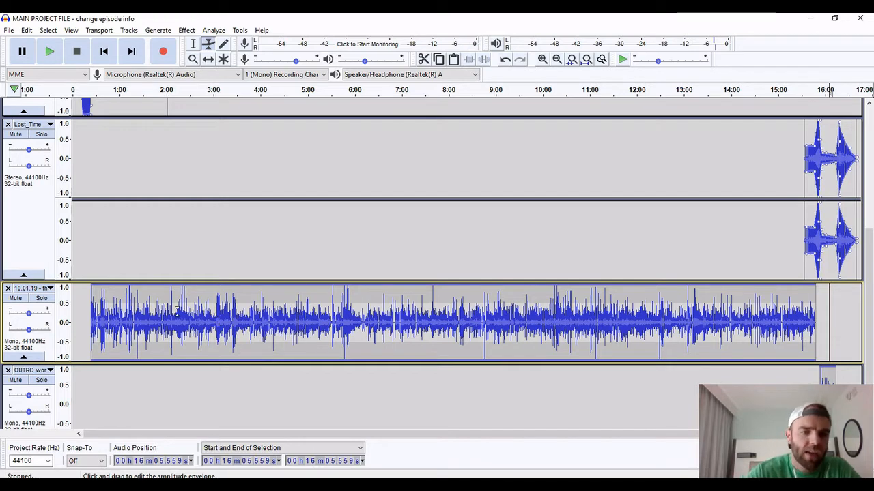
{"action": "scroll", "coordinate": [415, 424], "scroll_direction": "up", "scroll_amount": 1}
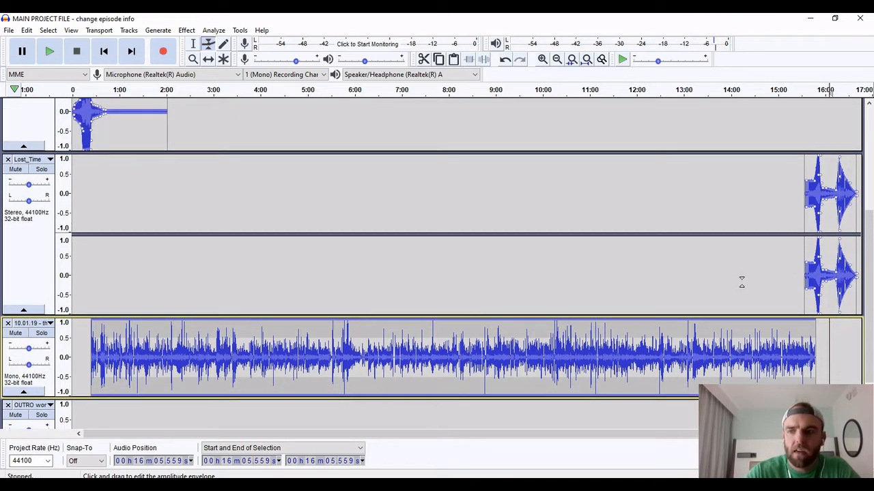
{"action": "scroll", "coordinate": [273, 266], "scroll_direction": "up", "scroll_amount": 5}
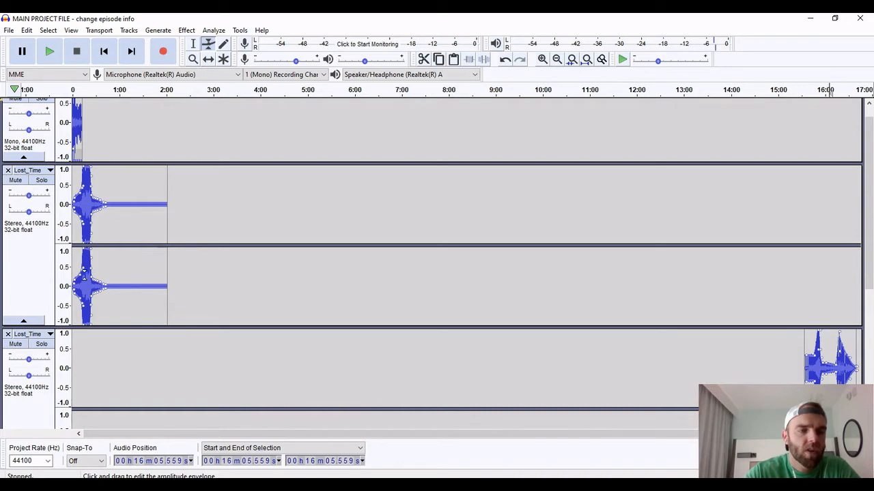
{"action": "scroll", "coordinate": [144, 296], "scroll_direction": "down", "scroll_amount": 7}
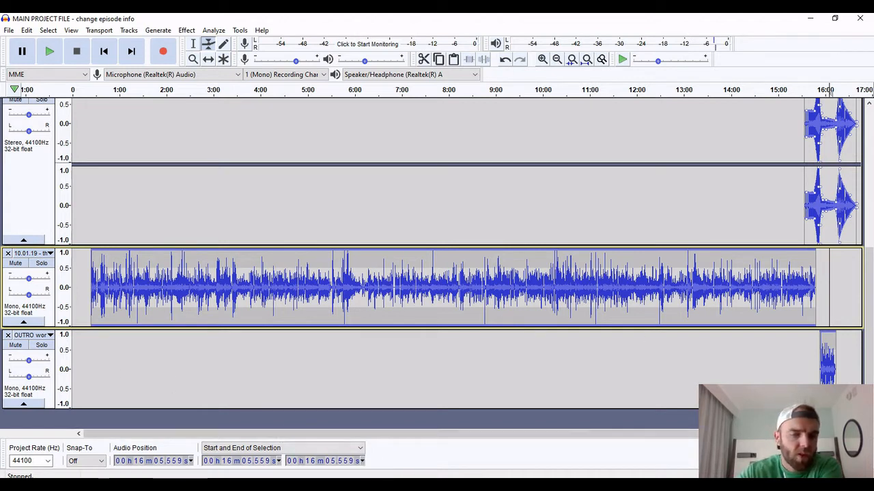
Import the desktop WAV file "11.05.19 - break large projects down into chunks (podcasts)" into the main project, making a copy before editing
{"action": "left_click", "coordinate": [809, 19]}
{"action": "left_click", "coordinate": [810, 20]}
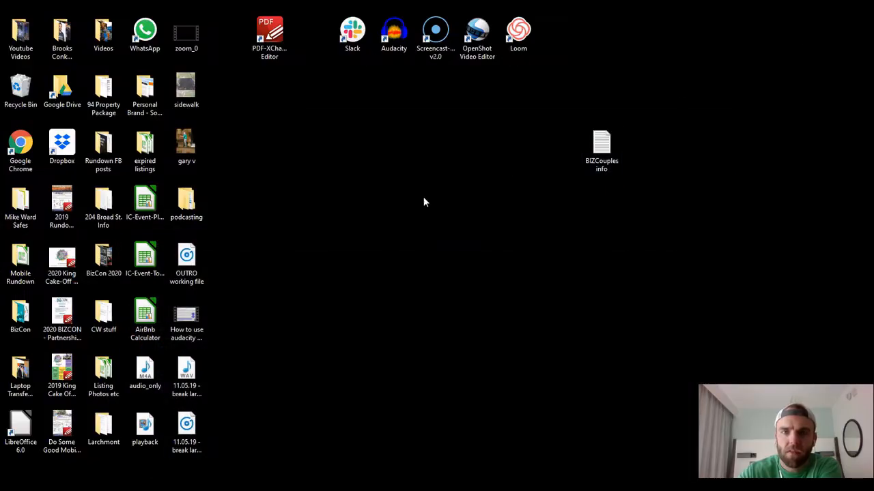
{"action": "left_click", "coordinate": [181, 424]}
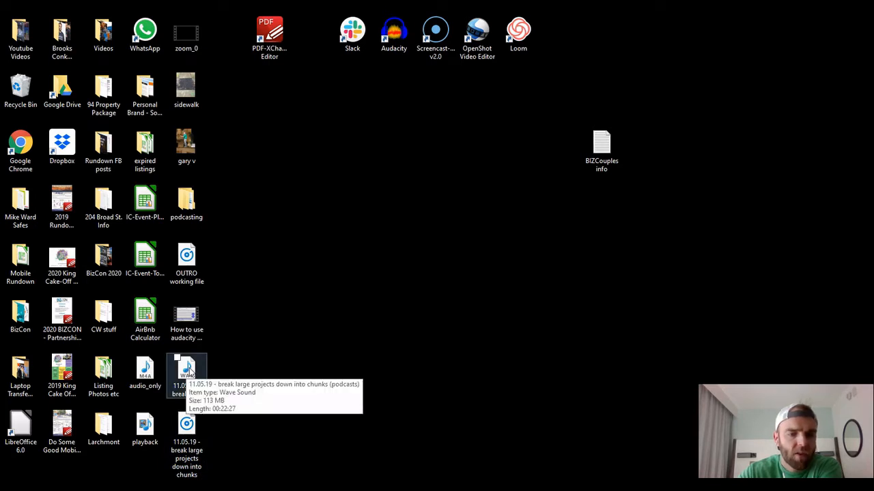
{"action": "left_click_drag", "start_coordinate": [190, 368], "coordinate": [186, 423]}
{"action": "mouse_move", "coordinate": [468, 486]}
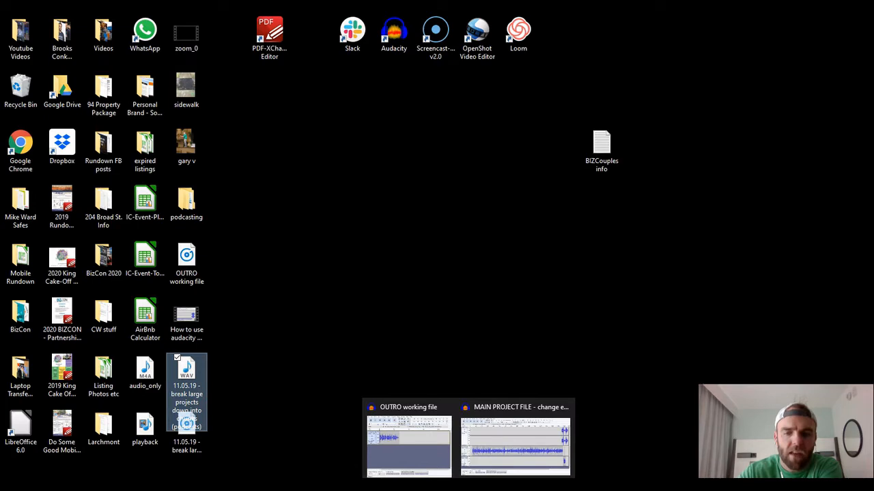
{"action": "left_click_drag", "start_coordinate": [186, 423], "coordinate": [414, 383]}
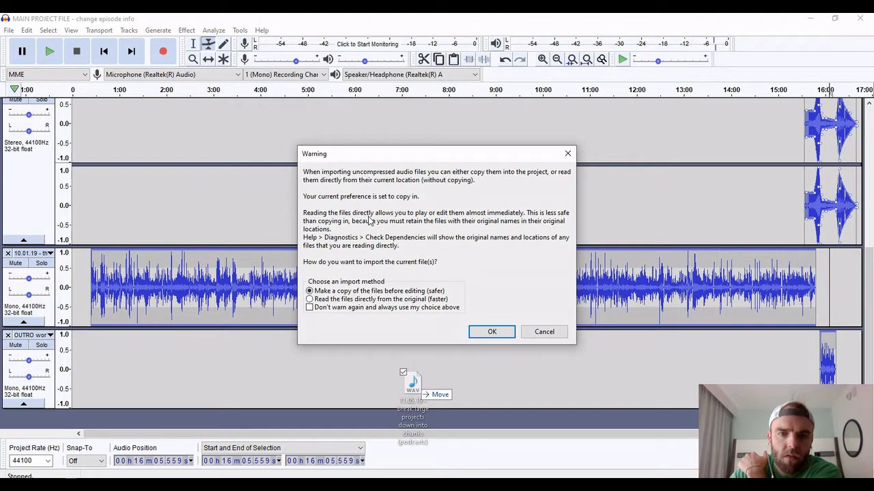
{"action": "left_click", "coordinate": [488, 333]}
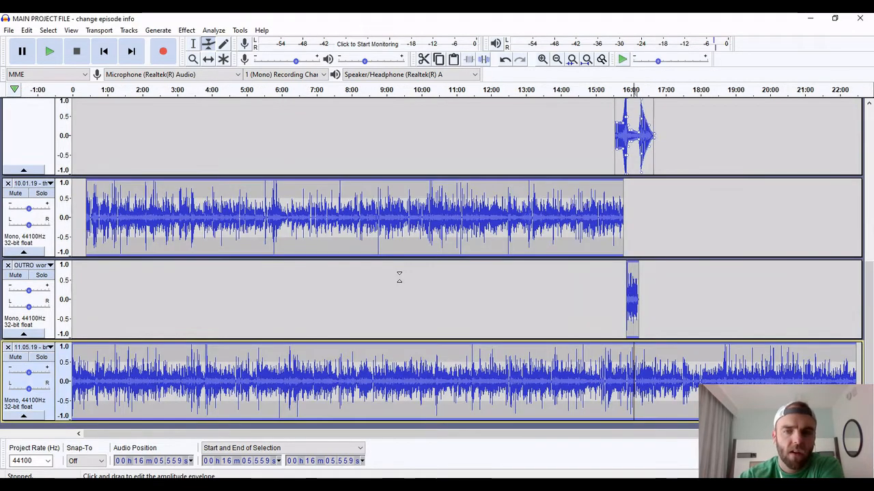
Shift the imported 11.05.19 track in time to start level with the 10.01.19 episode track, at about 24 s
{"action": "scroll", "coordinate": [400, 276], "scroll_direction": "down", "scroll_amount": 1}
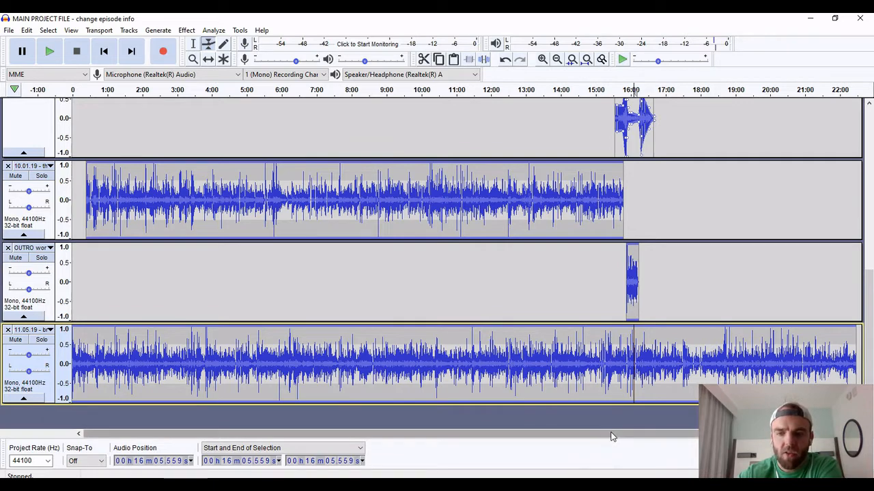
{"action": "left_click_drag", "start_coordinate": [609, 432], "coordinate": [497, 462]}
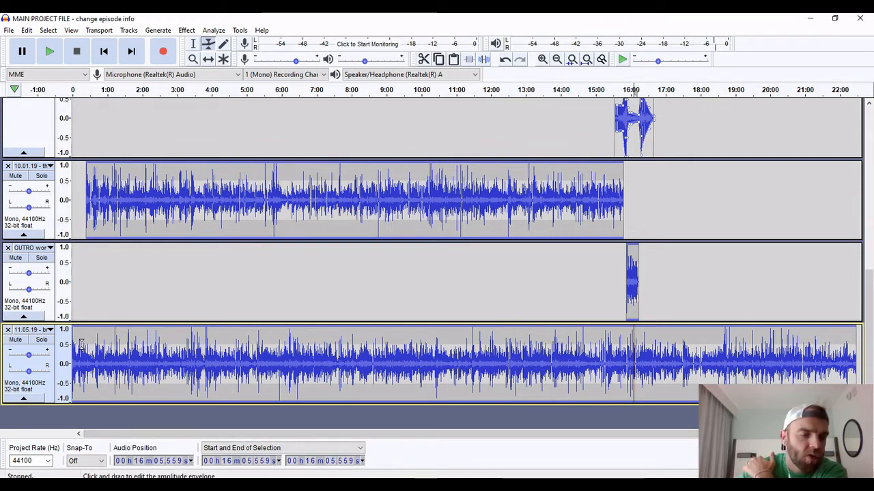
{"action": "left_click", "coordinate": [208, 59]}
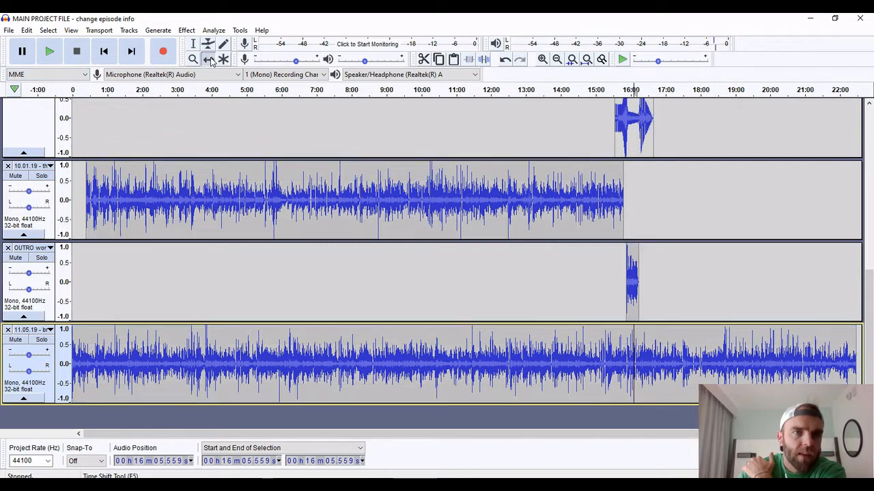
{"action": "left_click_drag", "start_coordinate": [87, 363], "coordinate": [101, 363]}
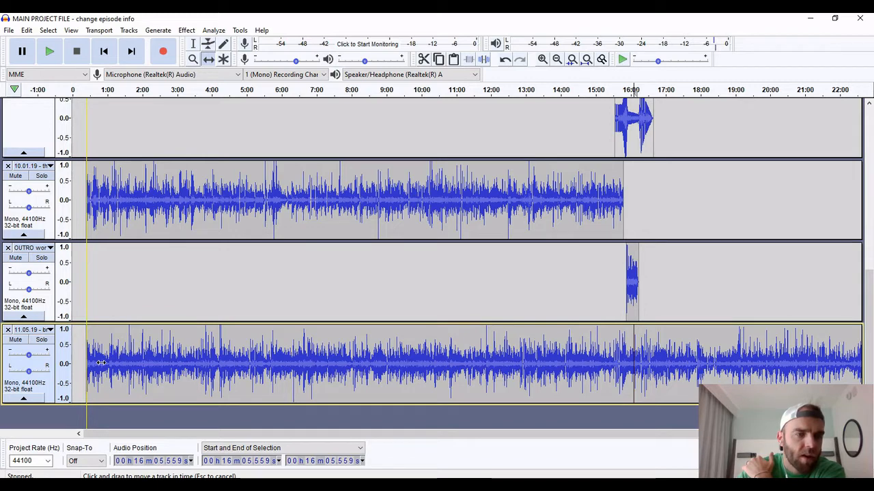
{"action": "left_click_drag", "start_coordinate": [101, 363], "coordinate": [101, 363]}
{"action": "left_click", "coordinate": [546, 59]}
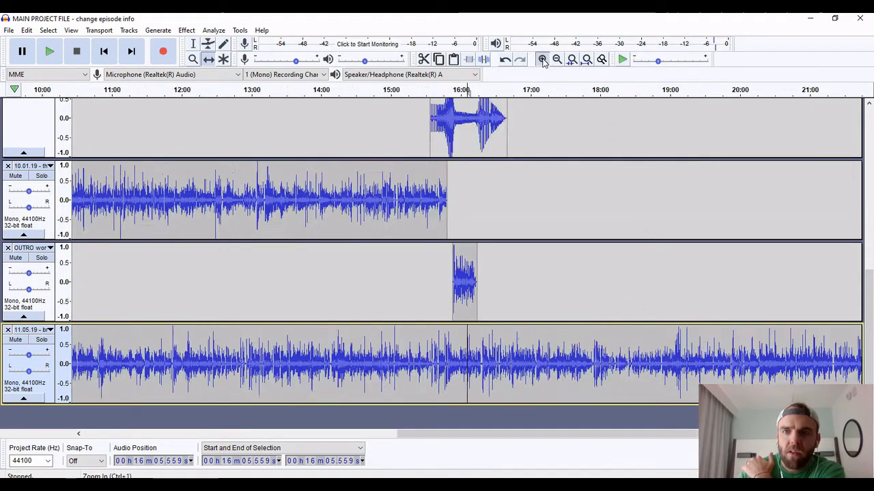
{"action": "left_click", "coordinate": [546, 59]}
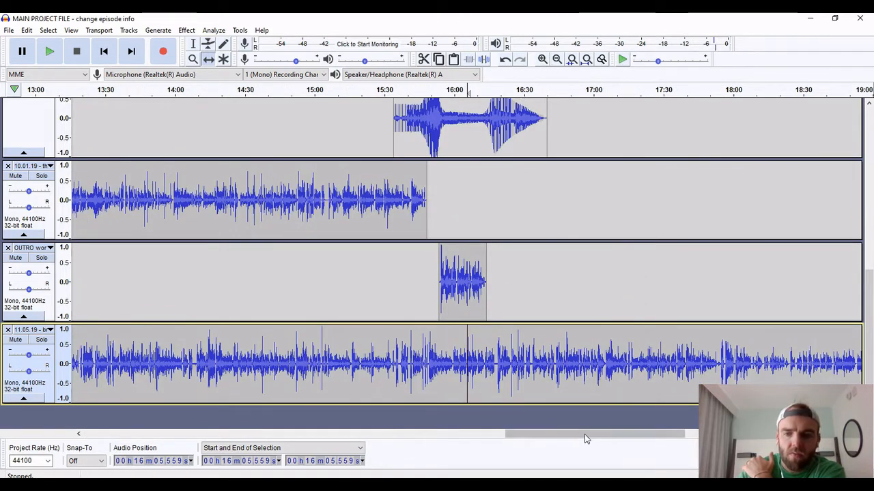
{"action": "left_click_drag", "start_coordinate": [584, 434], "coordinate": [133, 451]}
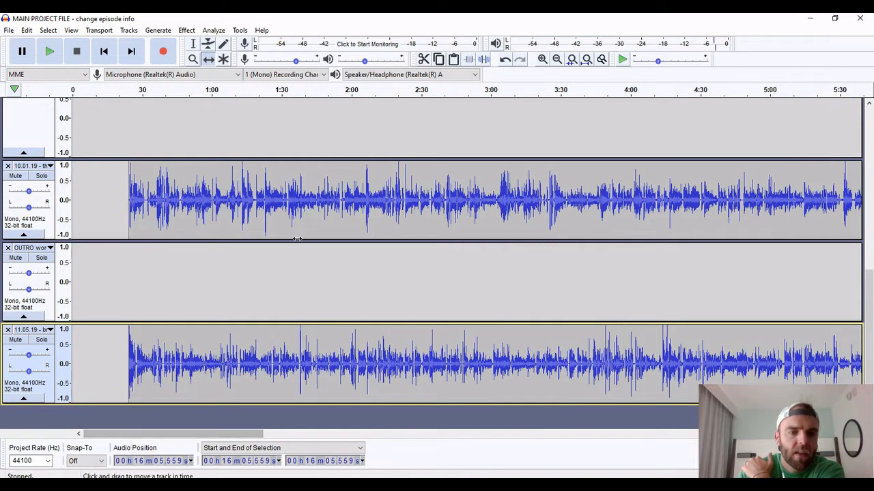
{"action": "left_click", "coordinate": [543, 59]}
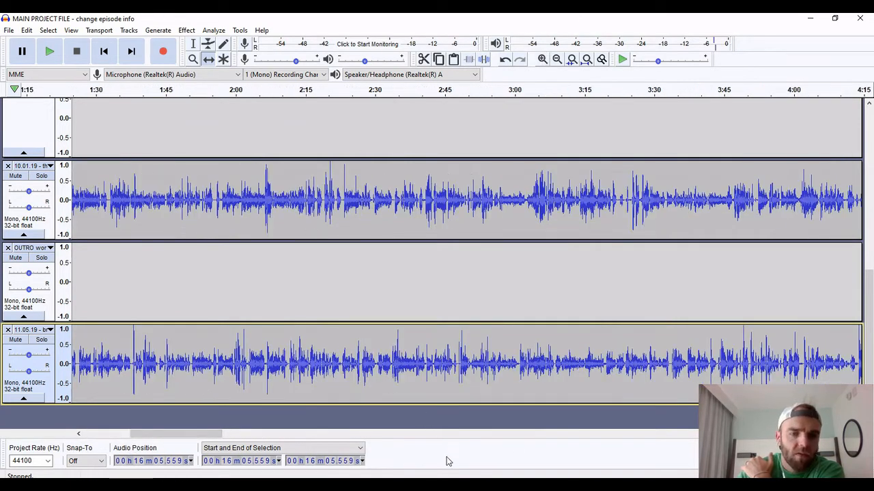
{"action": "left_click_drag", "start_coordinate": [192, 433], "coordinate": [137, 433]}
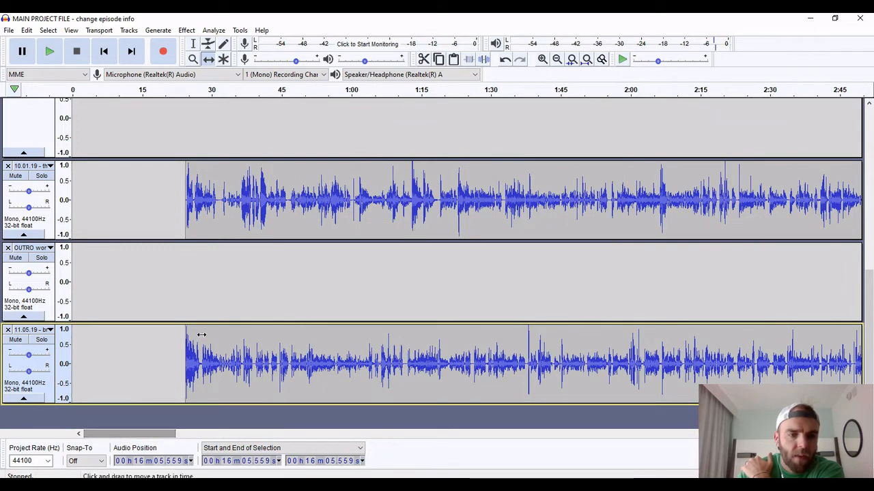
{"action": "left_click_drag", "start_coordinate": [209, 349], "coordinate": [209, 349]}
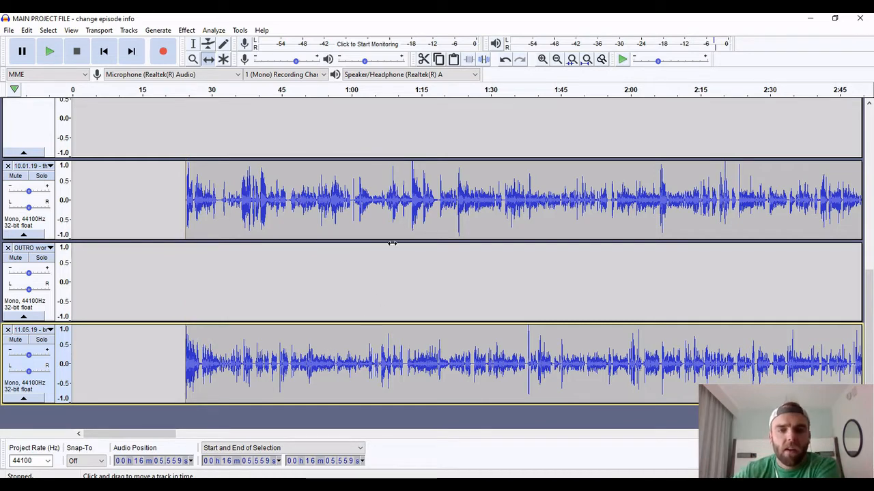
Examine where the 11.05.19 recording ends compared with the 10.01.19 episode, the closing Lost_Time music and the OUTRO clip
{"action": "left_click_drag", "start_coordinate": [156, 434], "coordinate": [610, 455]}
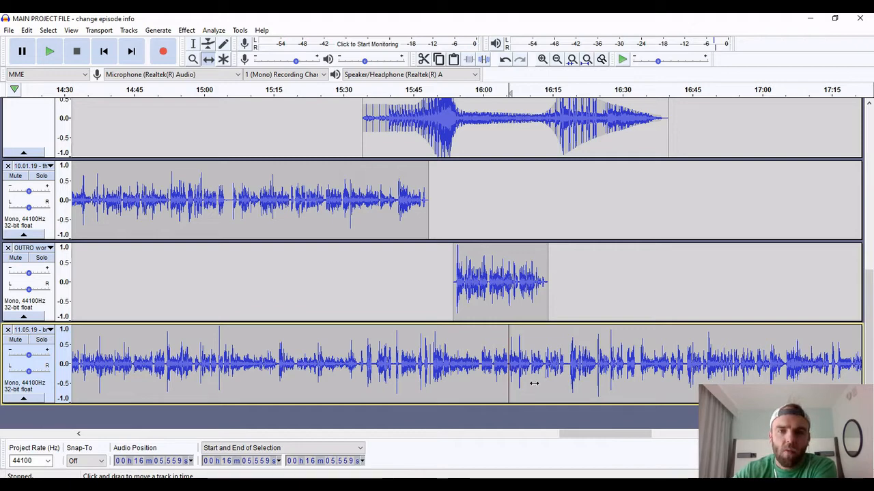
{"action": "left_click_drag", "start_coordinate": [588, 430], "coordinate": [626, 471]}
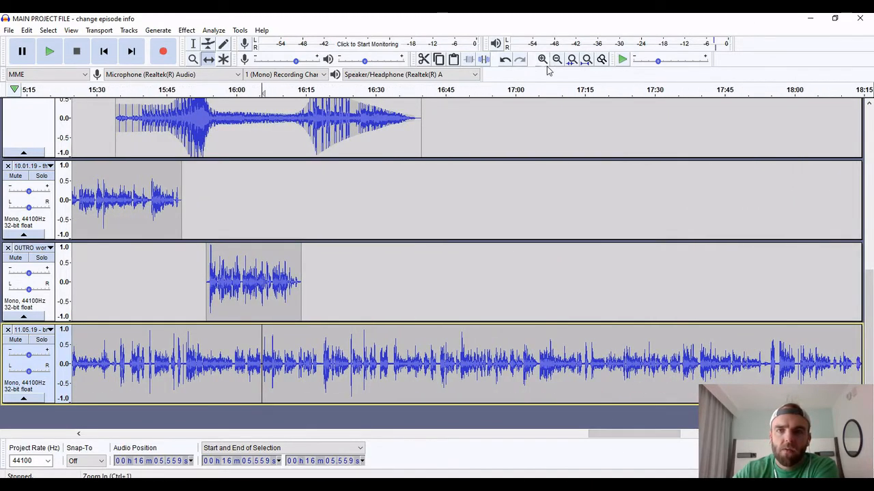
{"action": "left_click", "coordinate": [557, 60]}
{"action": "left_click", "coordinate": [557, 60]}
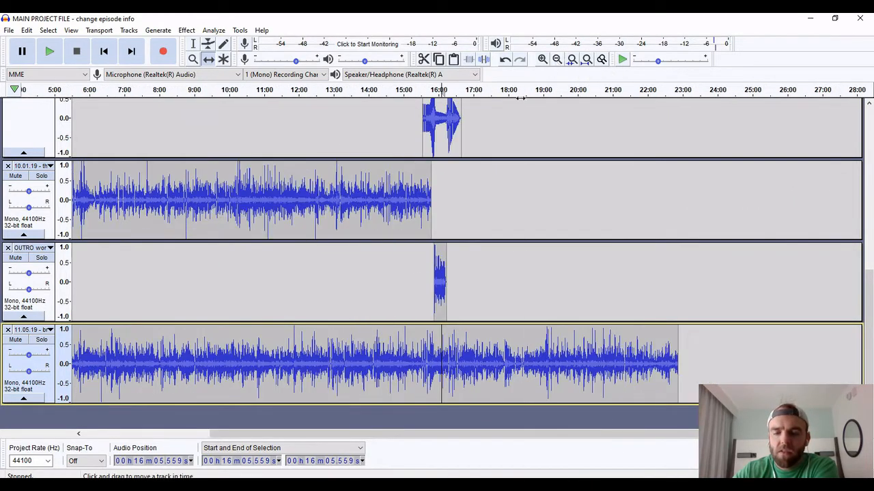
{"action": "left_click_drag", "start_coordinate": [493, 435], "coordinate": [575, 445]}
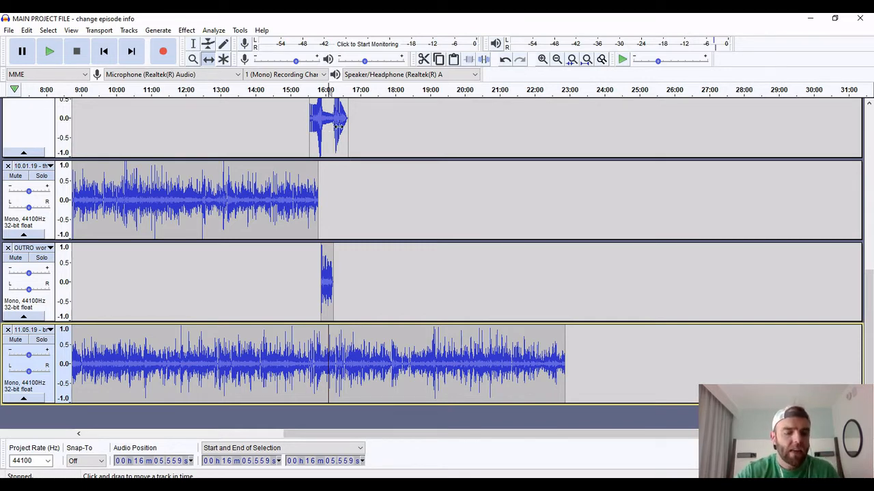
{"action": "scroll", "coordinate": [337, 127], "scroll_direction": "up", "scroll_amount": 2}
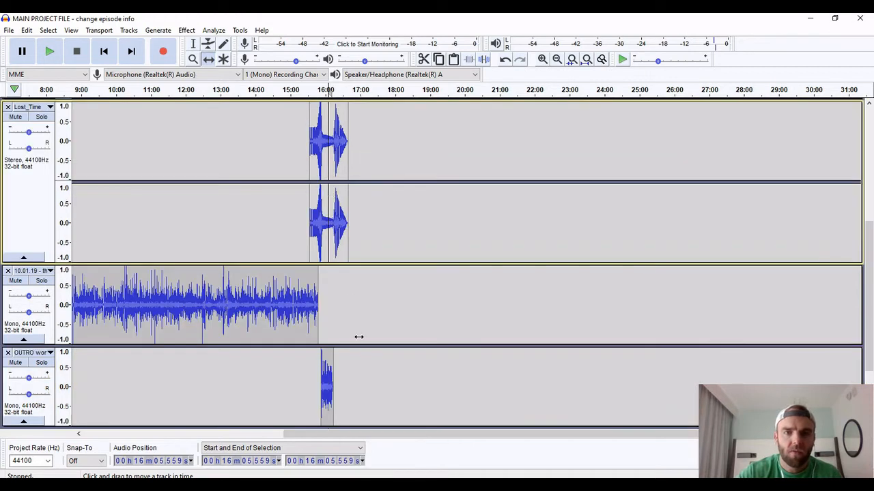
{"action": "left_click_drag", "start_coordinate": [377, 434], "coordinate": [280, 434]}
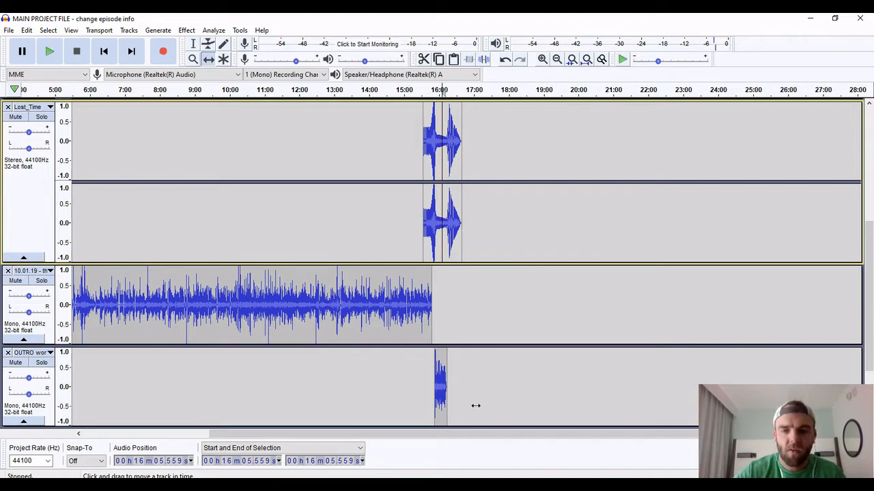
{"action": "left_click", "coordinate": [578, 61]}
{"action": "left_click", "coordinate": [574, 217]}
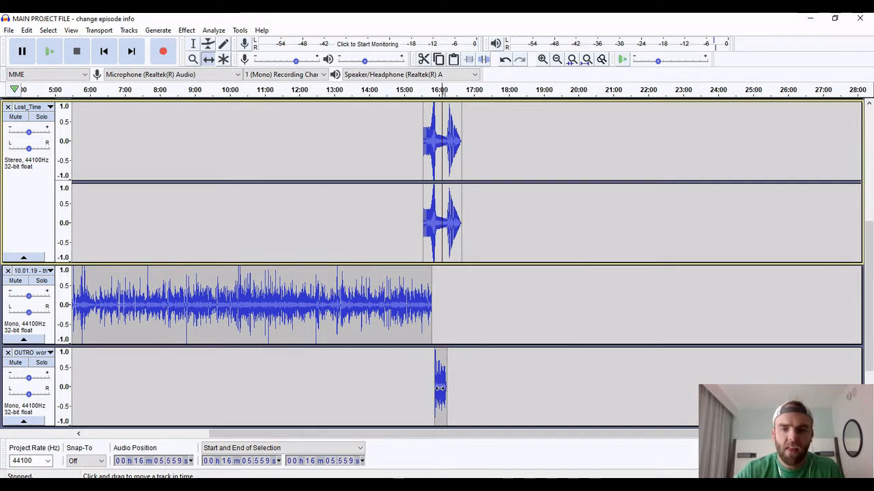
{"action": "left_click", "coordinate": [440, 388]}
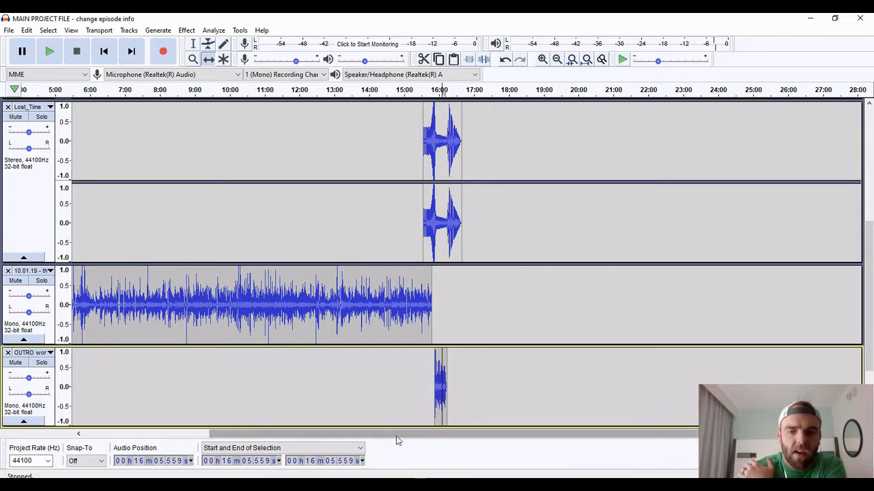
Shift the closing Lost_Time music clip in time to overlap the end of the 11.05.19 recording, starting at about 22:39
{"action": "left_click_drag", "start_coordinate": [396, 437], "coordinate": [354, 467]}
{"action": "scroll", "coordinate": [233, 392], "scroll_direction": "down", "scroll_amount": 3}
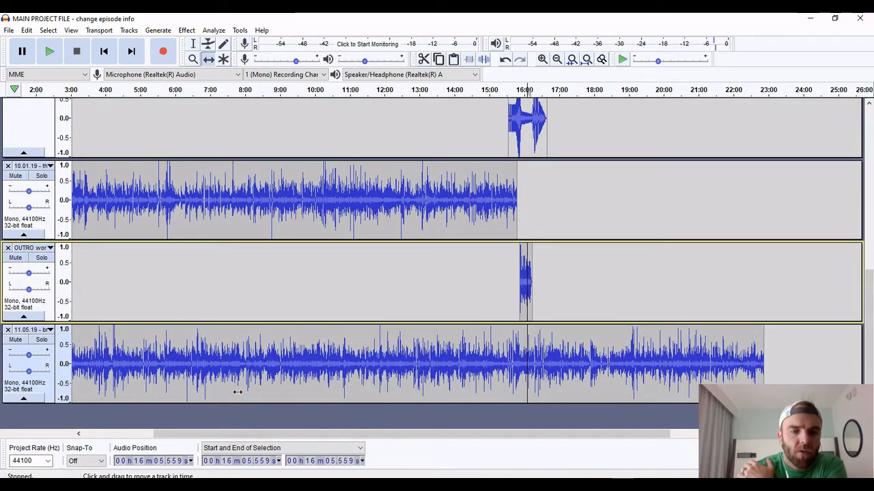
{"action": "left_click_drag", "start_coordinate": [450, 439], "coordinate": [639, 451]}
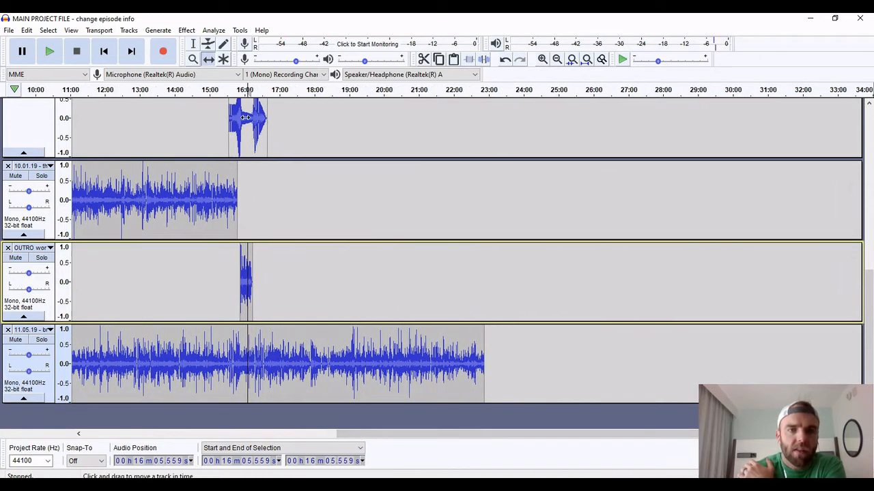
{"action": "left_click_drag", "start_coordinate": [244, 130], "coordinate": [491, 146]}
{"action": "scroll", "coordinate": [491, 146], "scroll_direction": "up", "scroll_amount": 3}
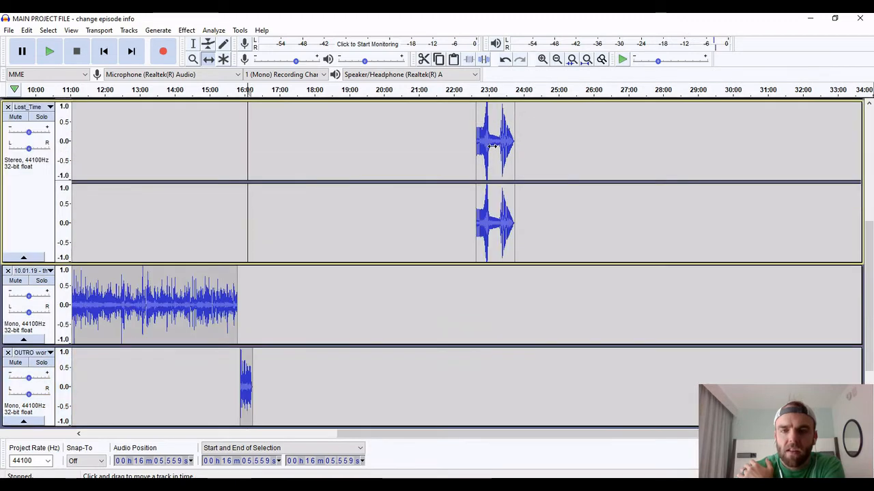
Shift the OUTRO clip in time to follow the end of the 11.05.19 recording, starting at about 23:08
{"action": "left_click_drag", "start_coordinate": [440, 435], "coordinate": [404, 436]}
{"action": "scroll", "coordinate": [458, 351], "scroll_direction": "down", "scroll_amount": 3}
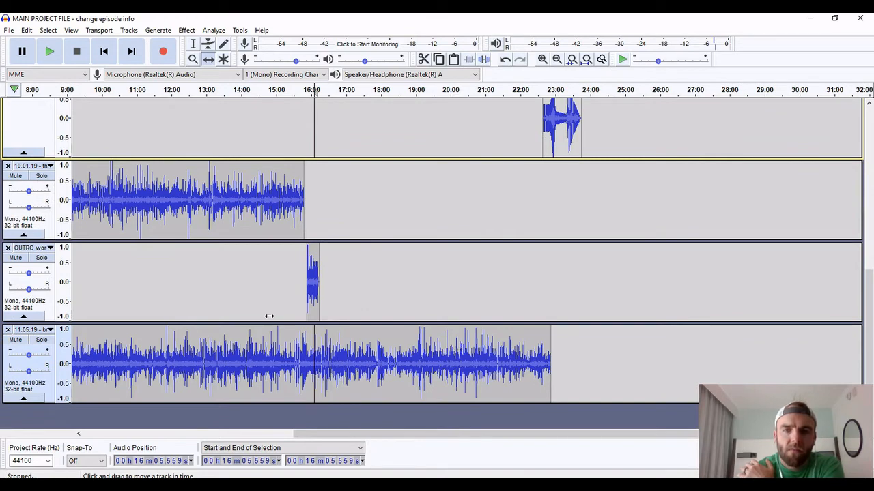
{"action": "left_click_drag", "start_coordinate": [314, 283], "coordinate": [566, 285]}
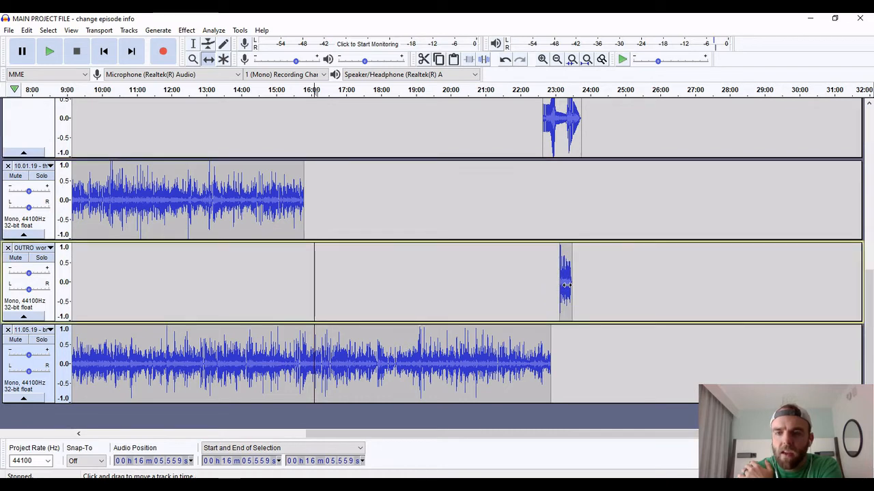
Remove the old 10.01.19 episode track from the project
{"action": "left_click", "coordinate": [179, 208]}
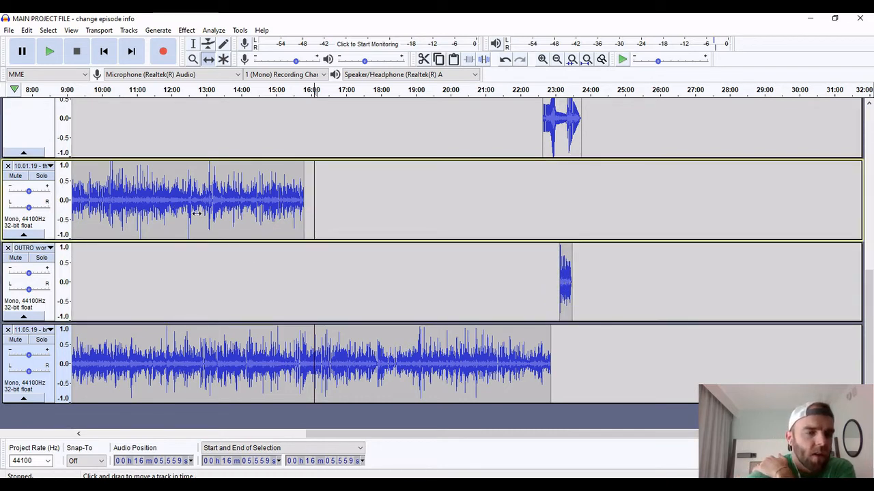
{"action": "left_click", "coordinate": [7, 167]}
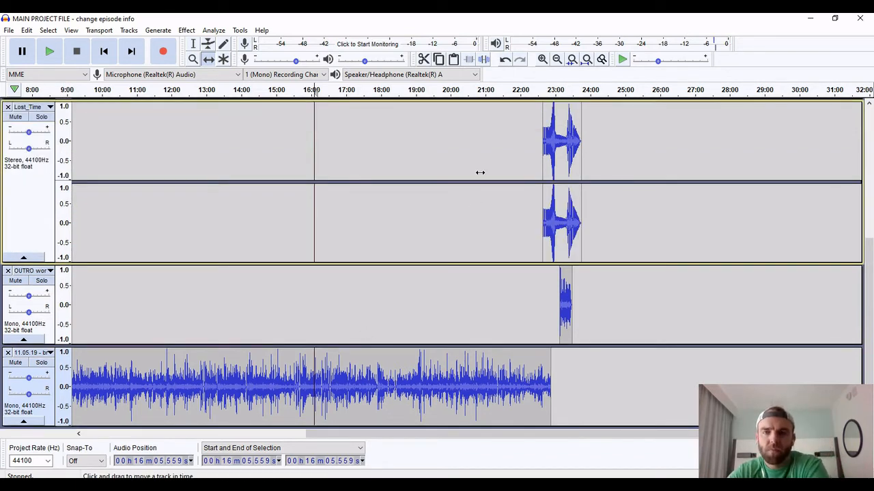
Play the transition from the 11.05.19 recording into the closing music, from about 22:30 to 23:00
{"action": "left_click", "coordinate": [542, 59]}
{"action": "left_click", "coordinate": [542, 59]}
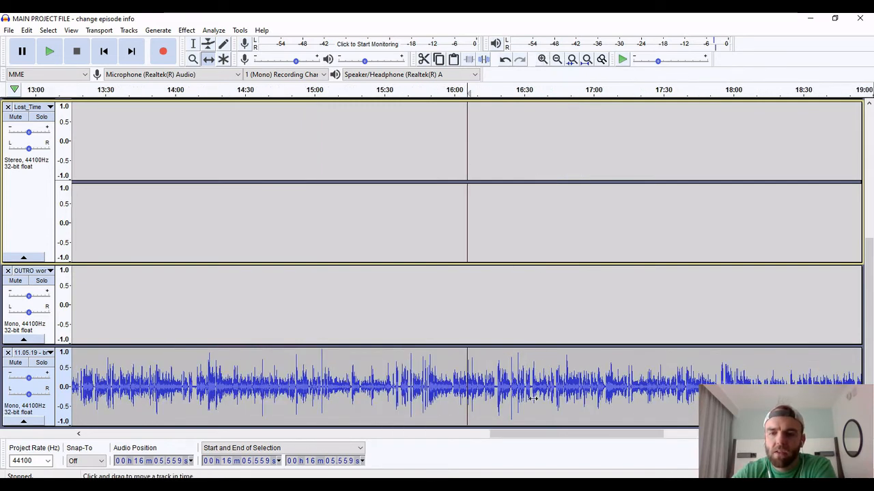
{"action": "left_click_drag", "start_coordinate": [561, 436], "coordinate": [748, 443]}
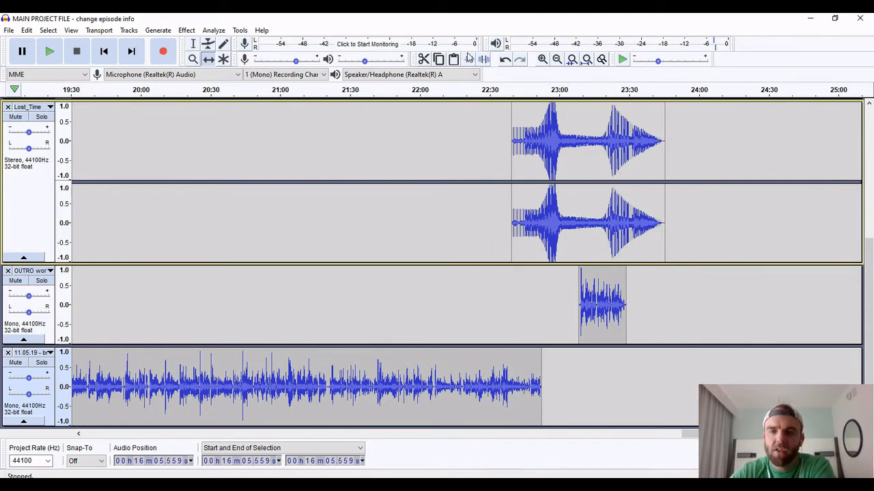
{"action": "left_click", "coordinate": [491, 89]}
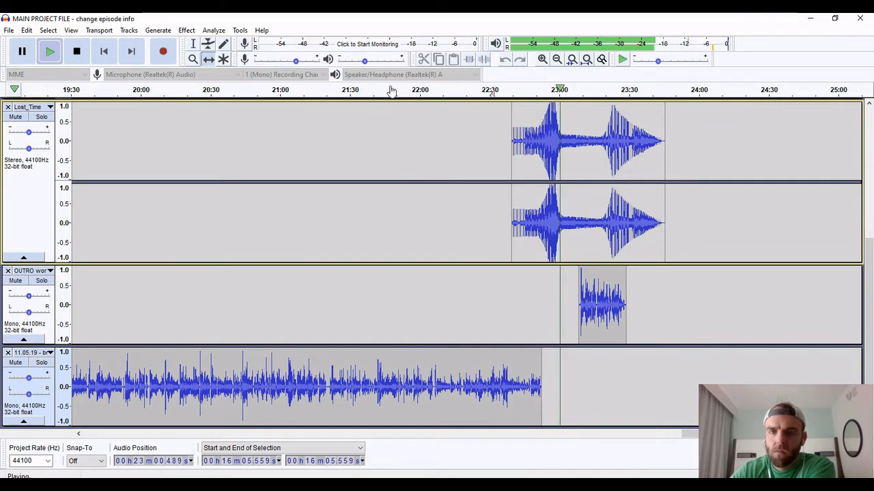
{"action": "key", "text": "space"}
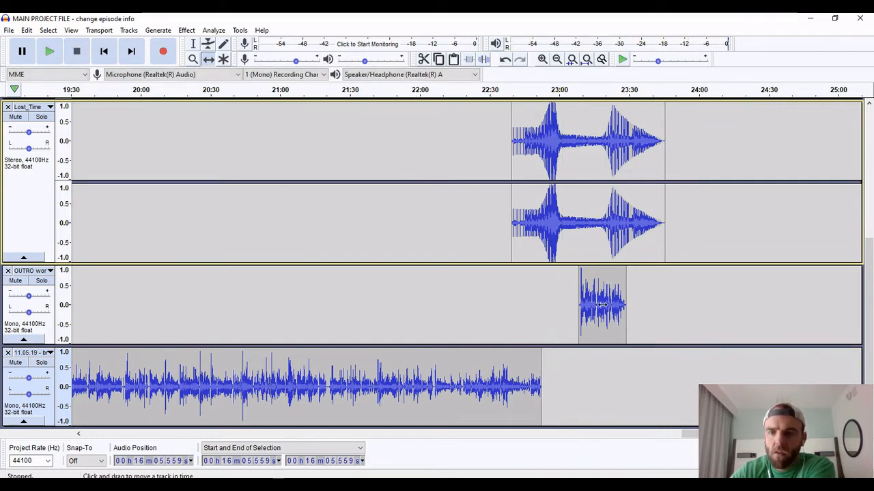
Shift the OUTRO clip earlier to start at about 23:00 and preview its entry from about 22:55
{"action": "left_click_drag", "start_coordinate": [601, 305], "coordinate": [583, 302]}
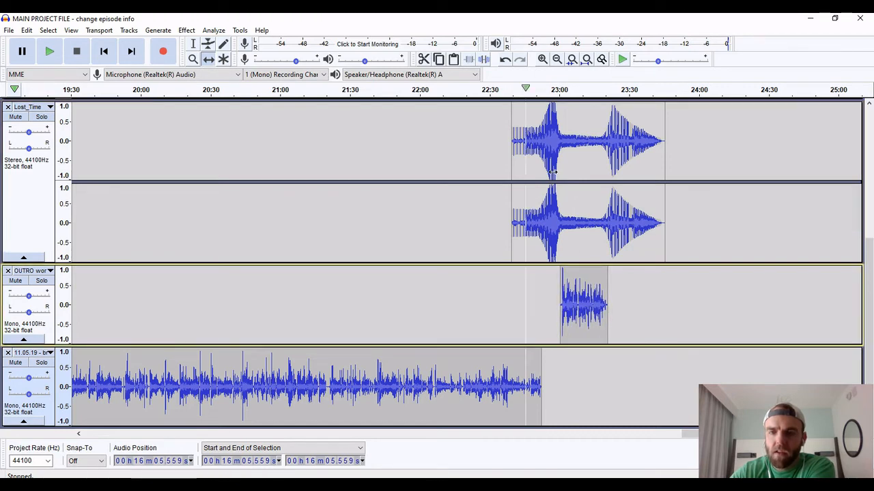
{"action": "left_click", "coordinate": [547, 89]}
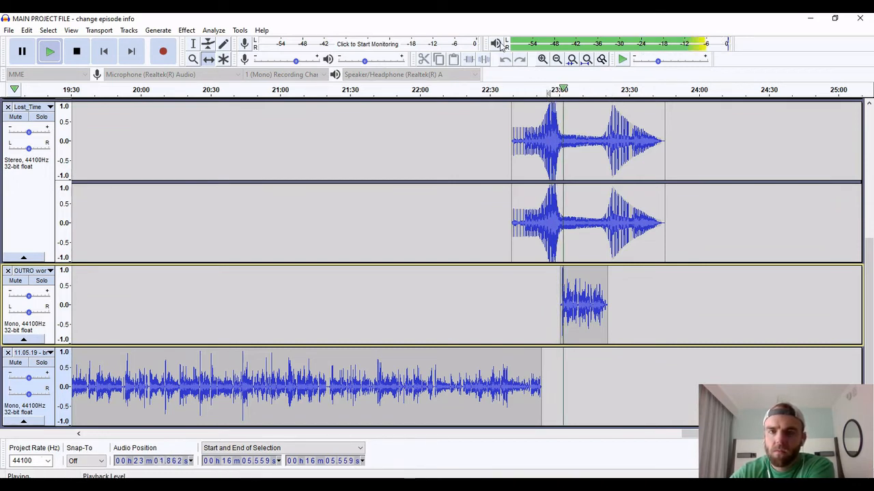
{"action": "left_click", "coordinate": [76, 51]}
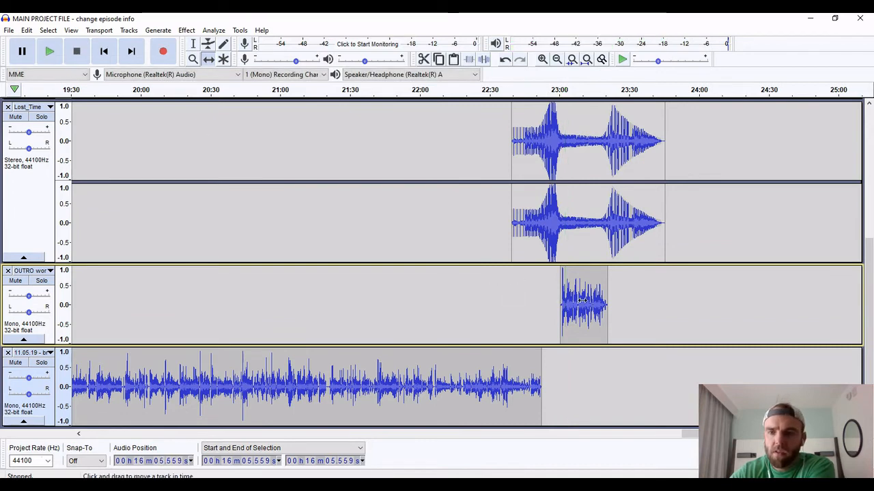
Nudge the OUTRO clip slightly earlier to about 22:59 and play the ending from about 22:37, 22:55 and 23:16
{"action": "left_click_drag", "start_coordinate": [581, 300], "coordinate": [580, 299]}
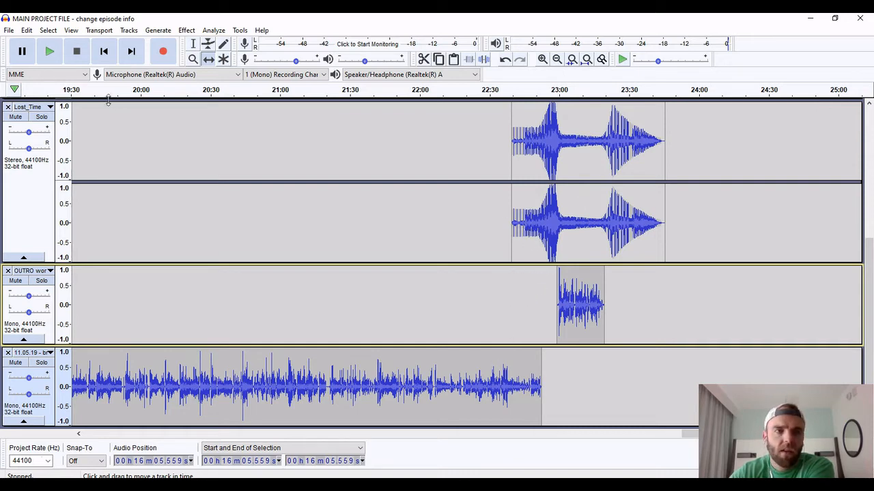
{"action": "left_click", "coordinate": [507, 90]}
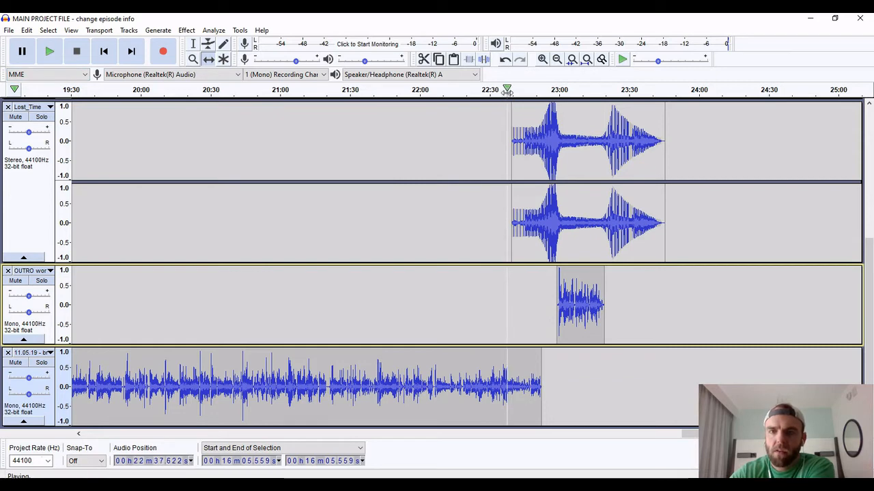
{"action": "left_click", "coordinate": [547, 89]}
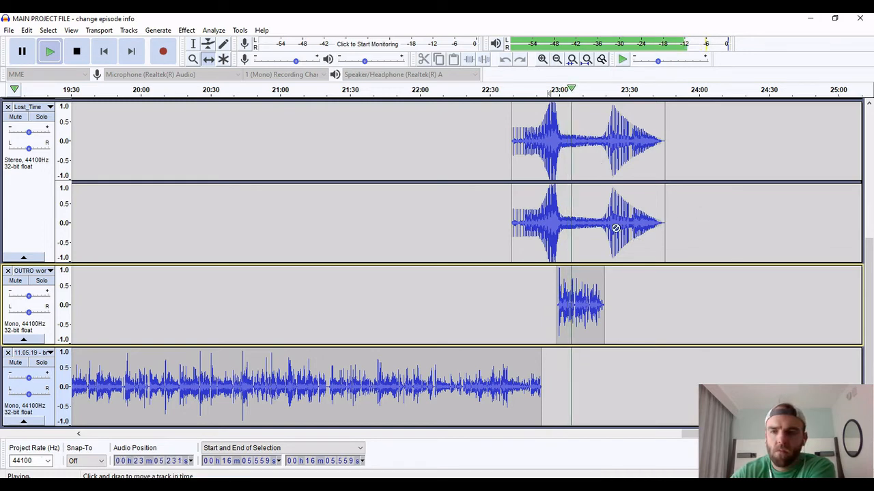
{"action": "left_click", "coordinate": [603, 90]}
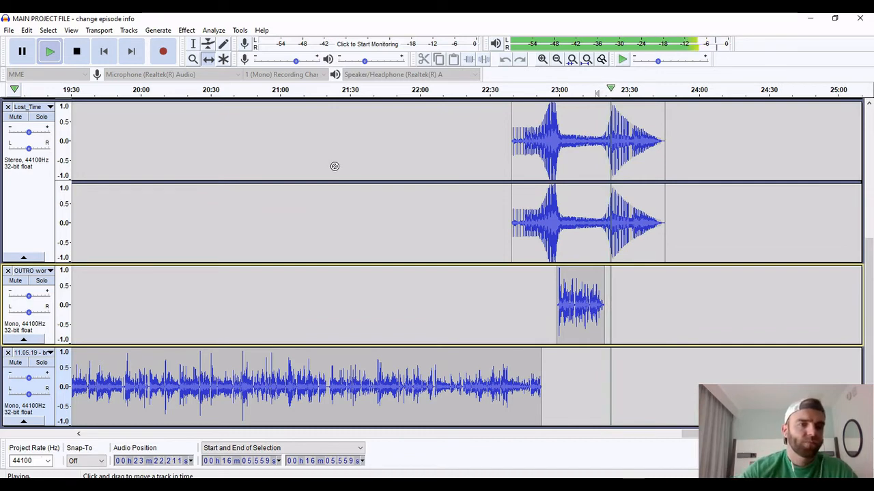
{"action": "key", "text": "space"}
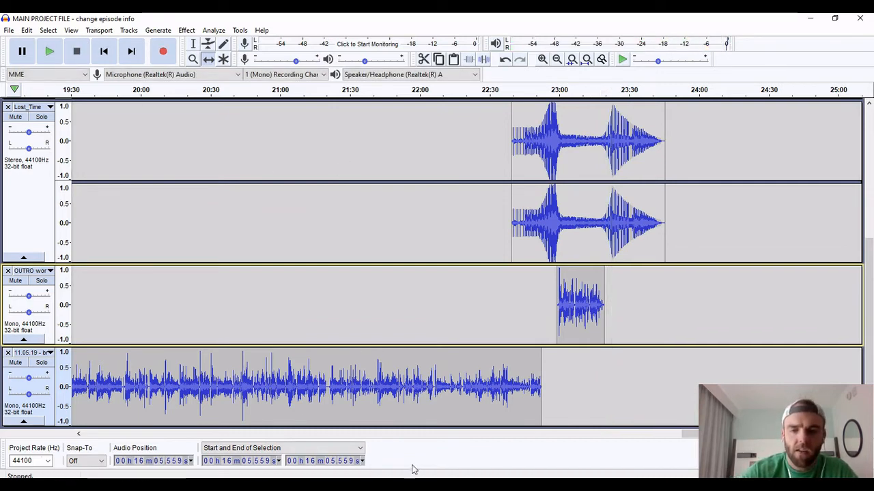
Return to the start of the timeline, check the 11.05.19 WAV file on the desktop, and switch back to the main project
{"action": "left_click_drag", "start_coordinate": [686, 437], "coordinate": [85, 440]}
{"action": "left_click", "coordinate": [813, 22]}
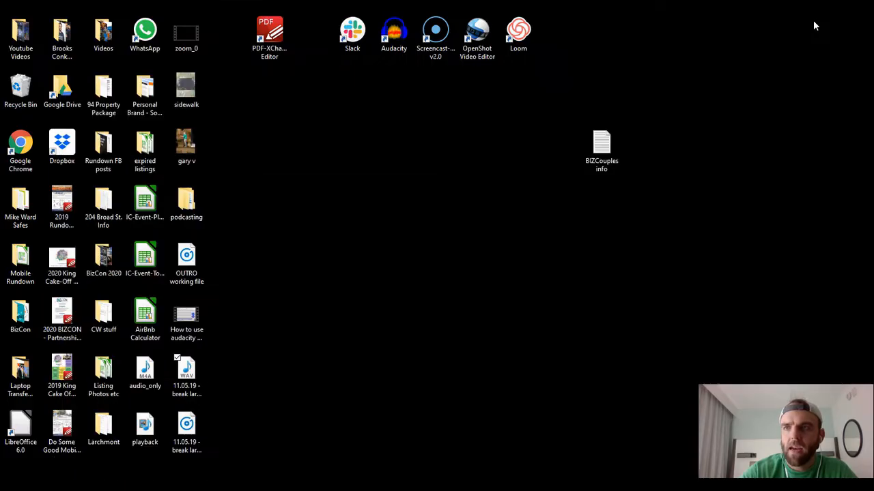
{"action": "left_click", "coordinate": [189, 387]}
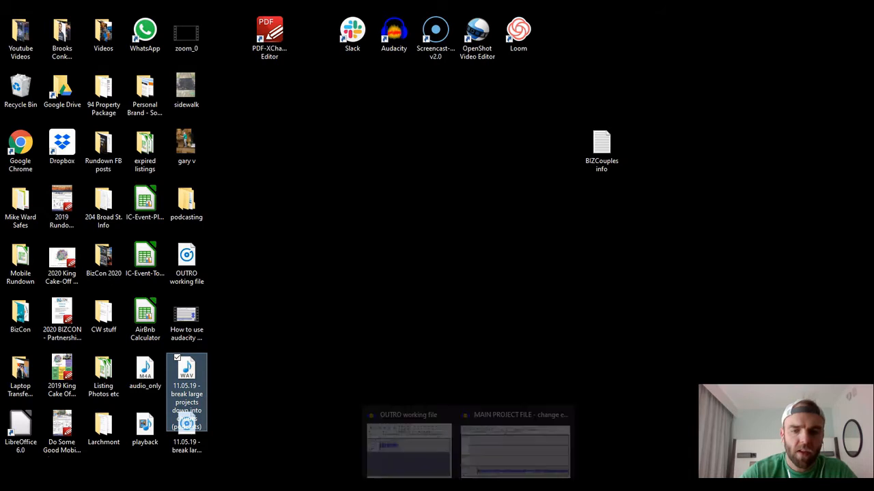
{"action": "left_click", "coordinate": [505, 420]}
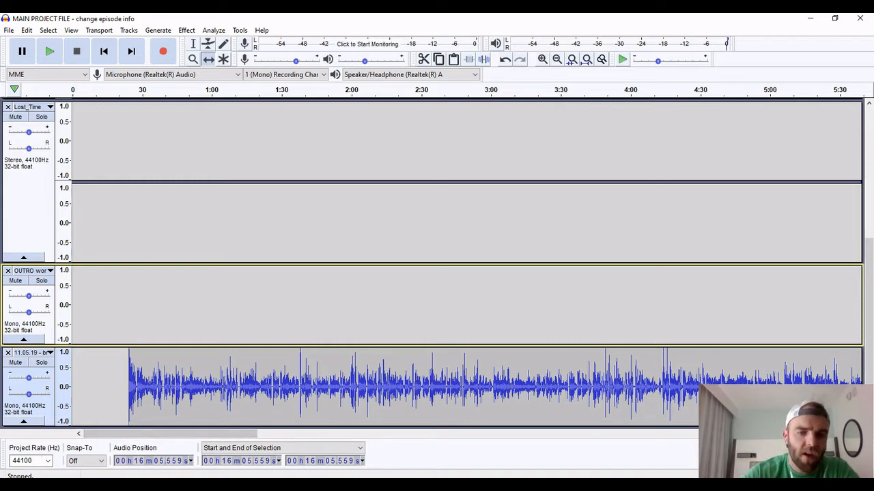
Switch to File Explorer and look through the Google Drive podcasting folder and its "rough files - used for finals" subfolder
{"action": "left_click", "coordinate": [355, 484]}
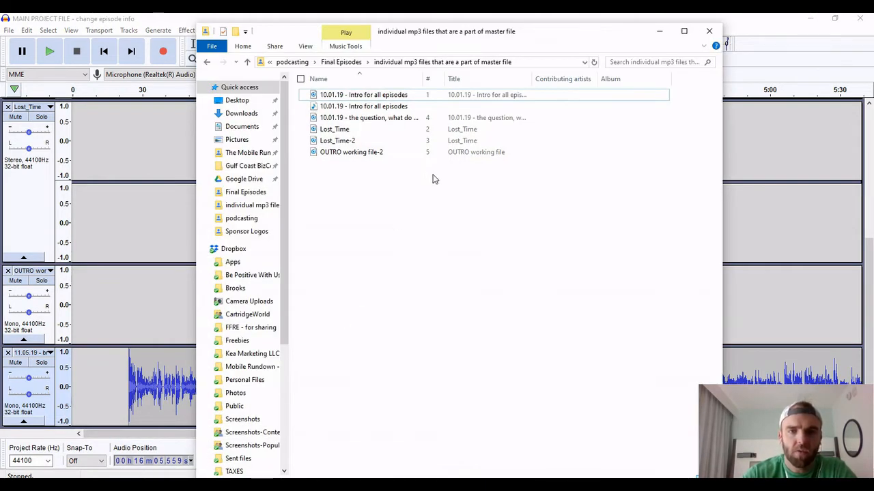
{"action": "left_click", "coordinate": [348, 62]}
{"action": "left_click", "coordinate": [341, 63]}
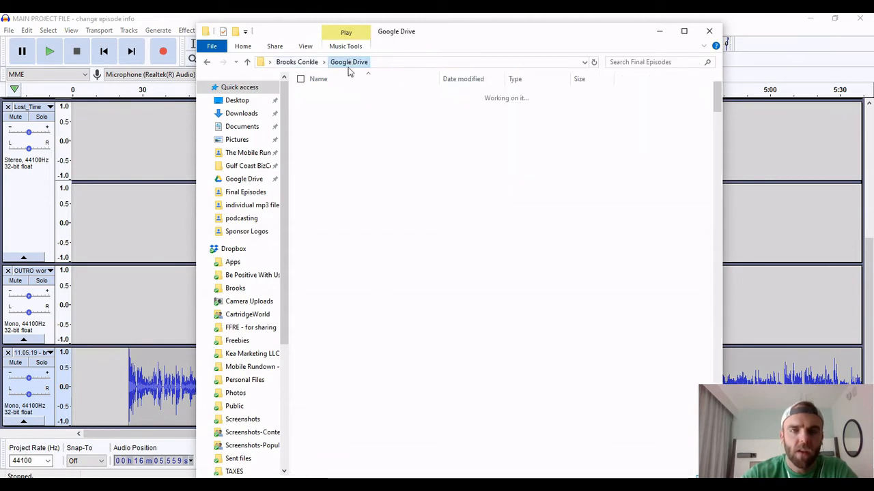
{"action": "double_click", "coordinate": [389, 187]}
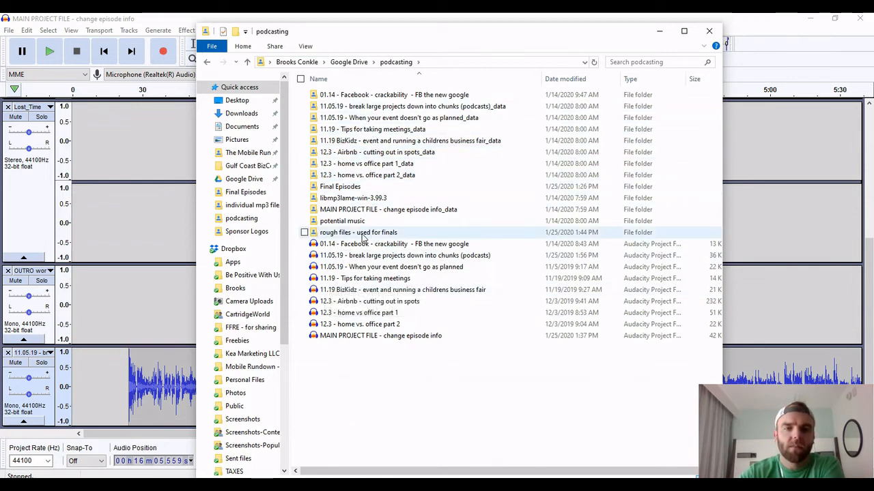
{"action": "double_click", "coordinate": [350, 235]}
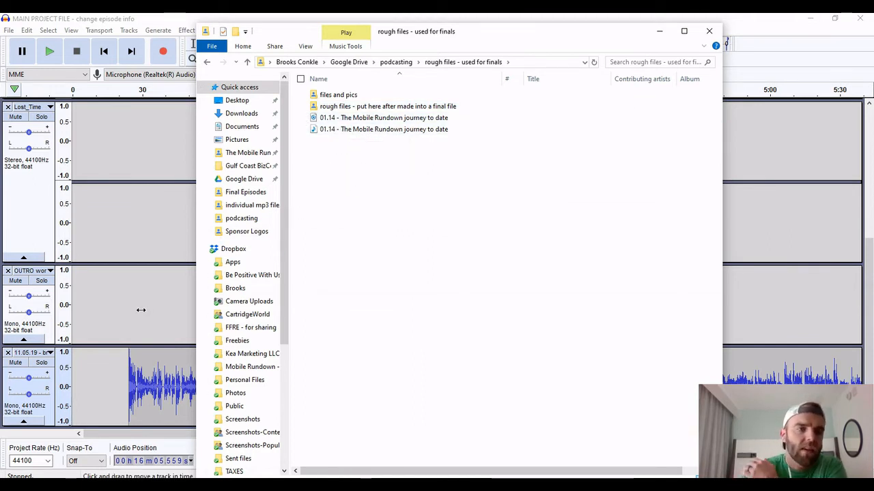
{"action": "left_click", "coordinate": [396, 62]}
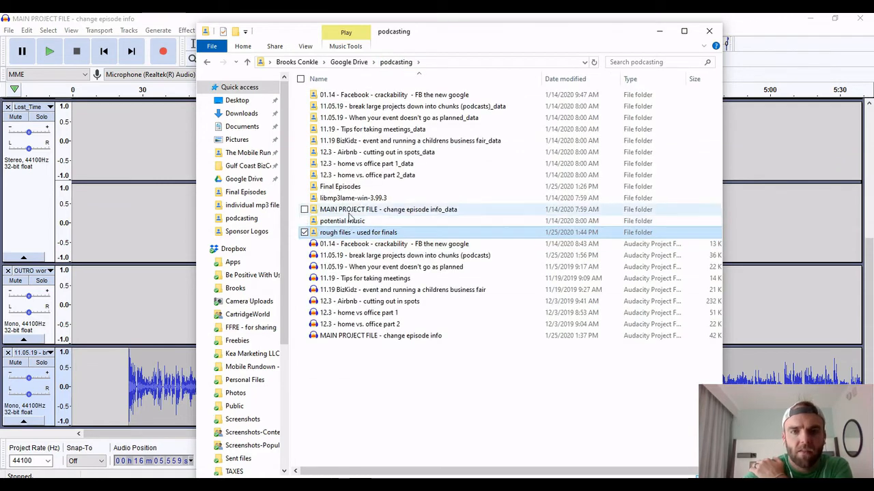
Look through the "Final Episodes" folder and its "uploaded to libsyn" subfolder, go back up to Google Drive, and return to Audacity
{"action": "left_click", "coordinate": [350, 191]}
{"action": "double_click", "coordinate": [350, 188]}
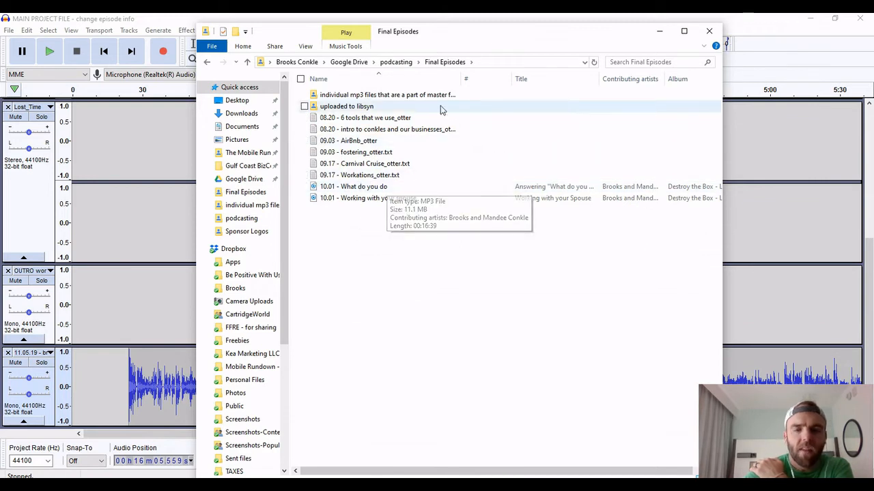
{"action": "double_click", "coordinate": [374, 107]}
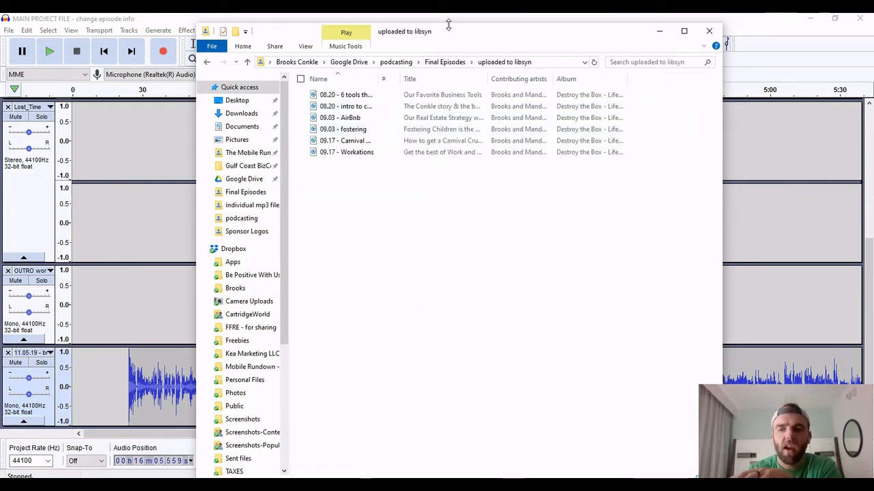
{"action": "left_click", "coordinate": [392, 64]}
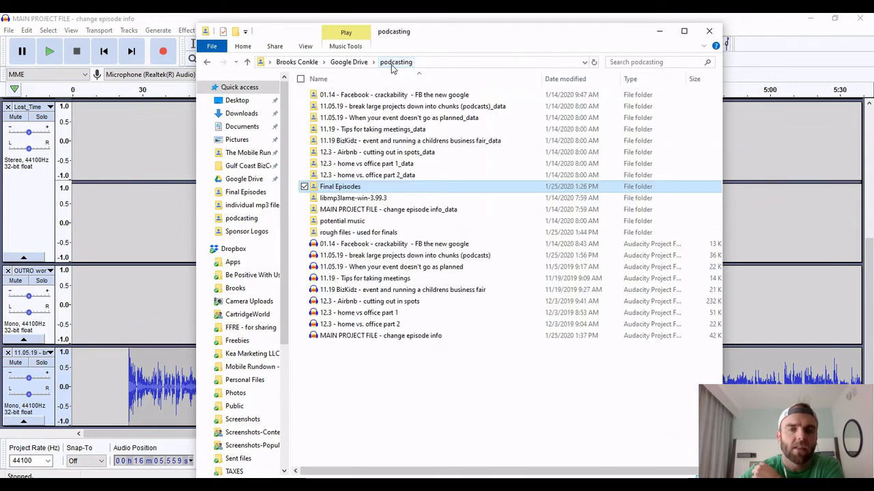
{"action": "left_click", "coordinate": [351, 62]}
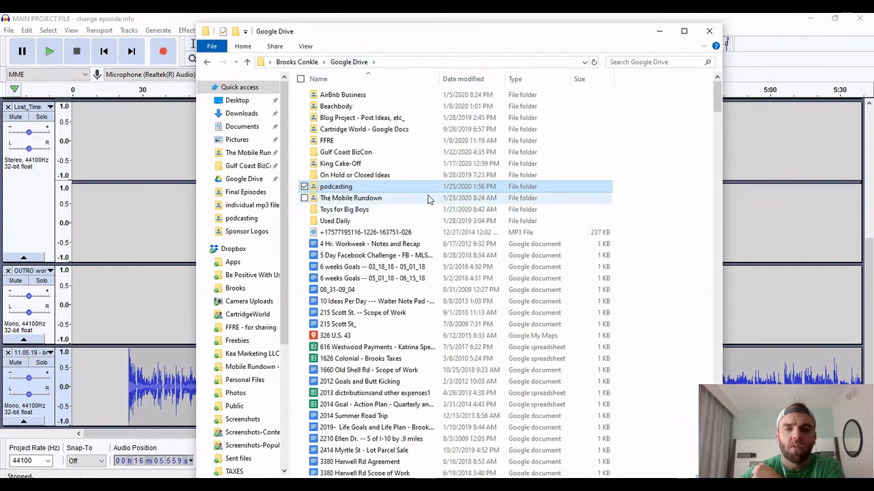
{"action": "left_click", "coordinate": [660, 31]}
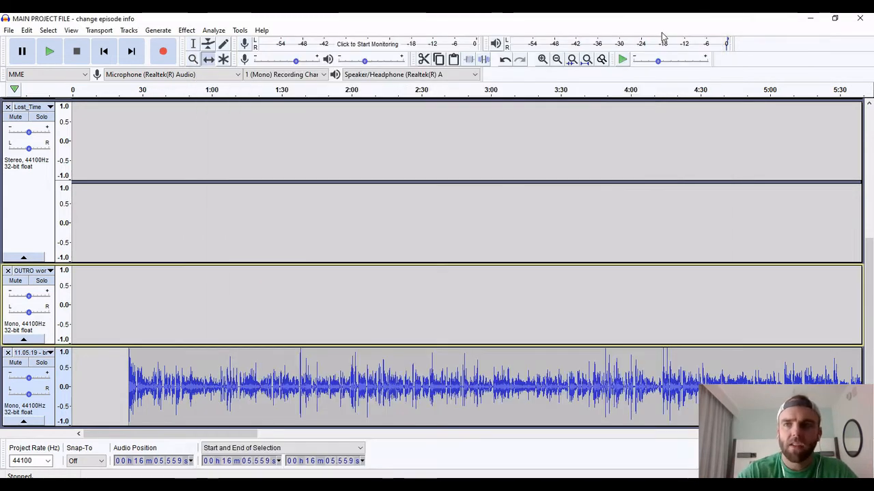
Export the main project to the desktop as an MP3 named "Projects - Final Episode" with Standard, 170-210 kbps quality
{"action": "left_click", "coordinate": [9, 31]}
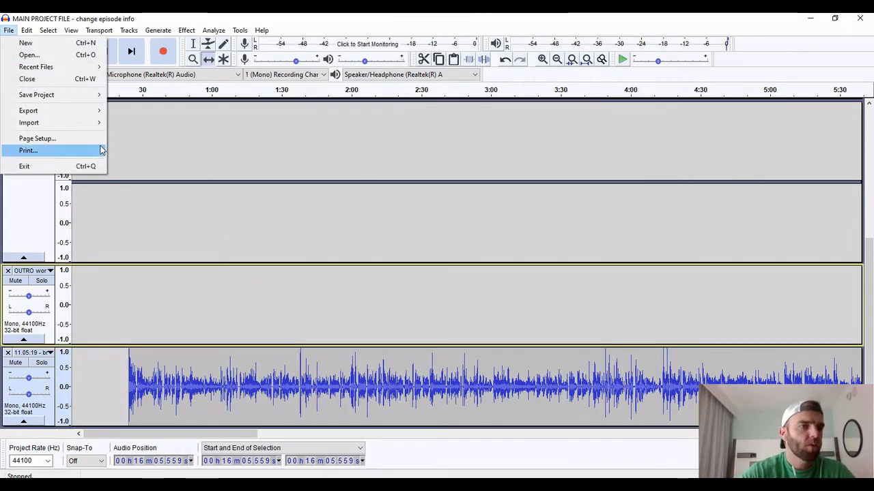
{"action": "mouse_move", "coordinate": [75, 114]}
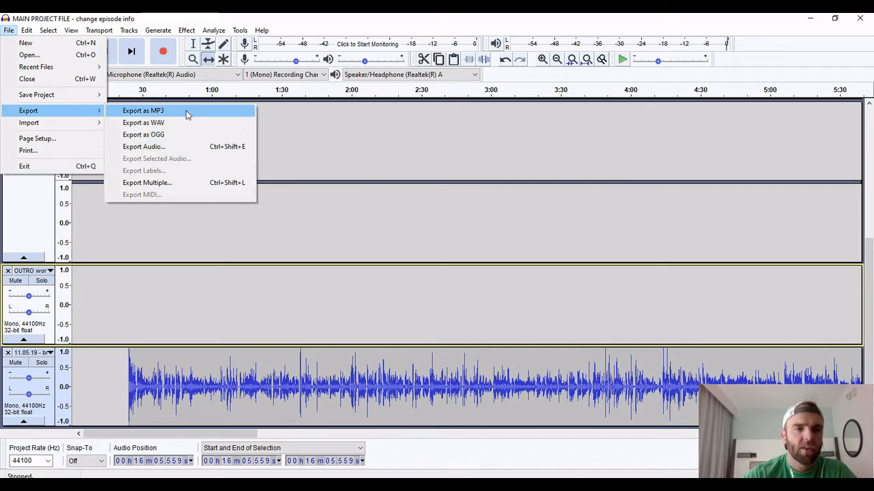
{"action": "left_click", "coordinate": [187, 114]}
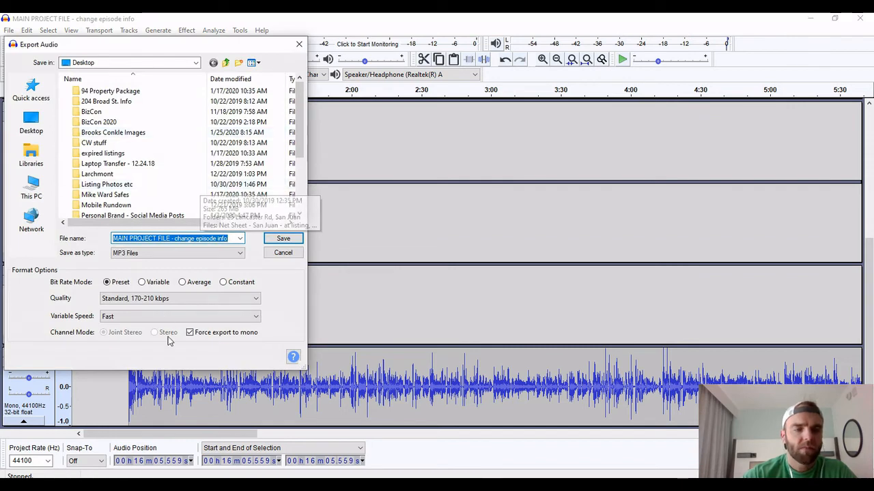
{"action": "left_click", "coordinate": [141, 299]}
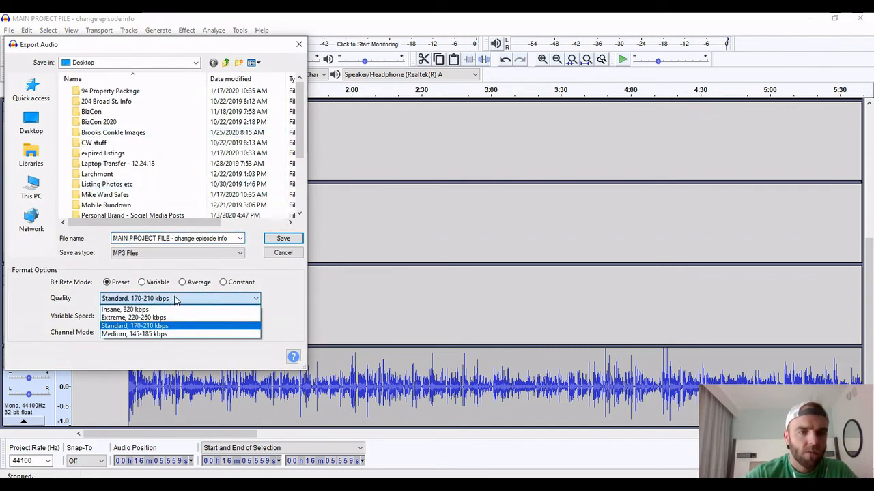
{"action": "left_click", "coordinate": [172, 298]}
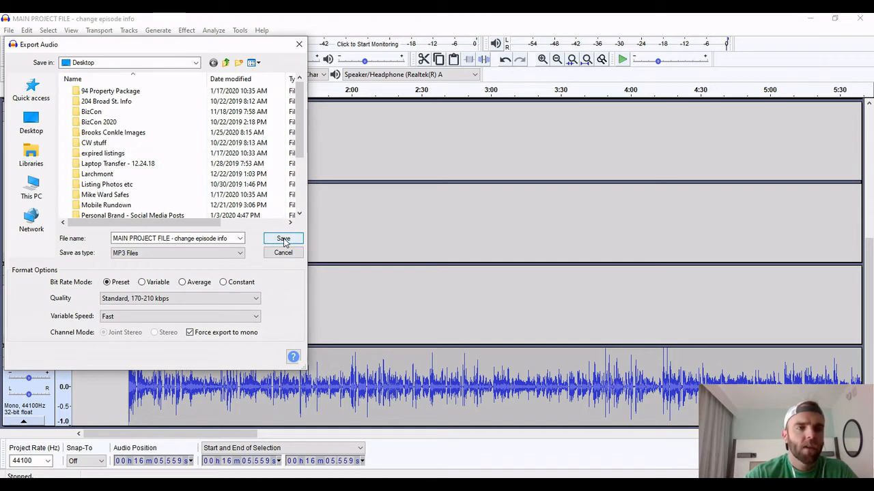
{"action": "triple_click", "coordinate": [163, 238]}
{"action": "type", "text": "P"}
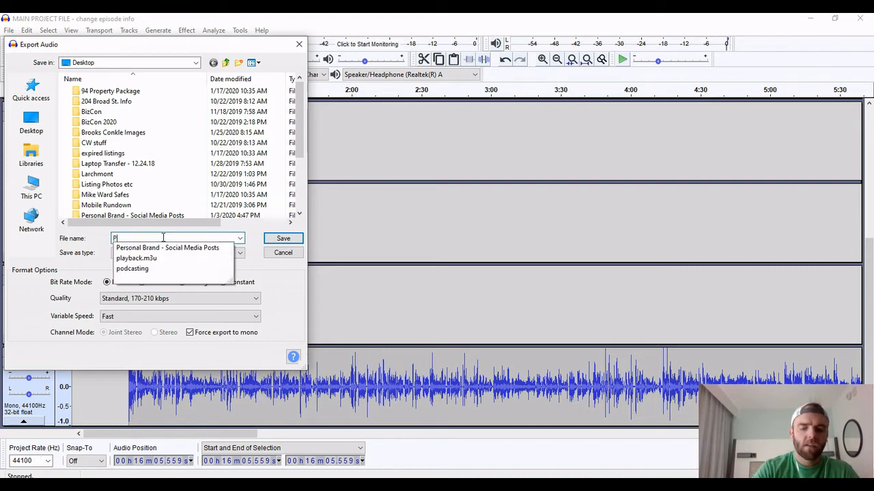
{"action": "type", "text": "rojects - Final Episode"}
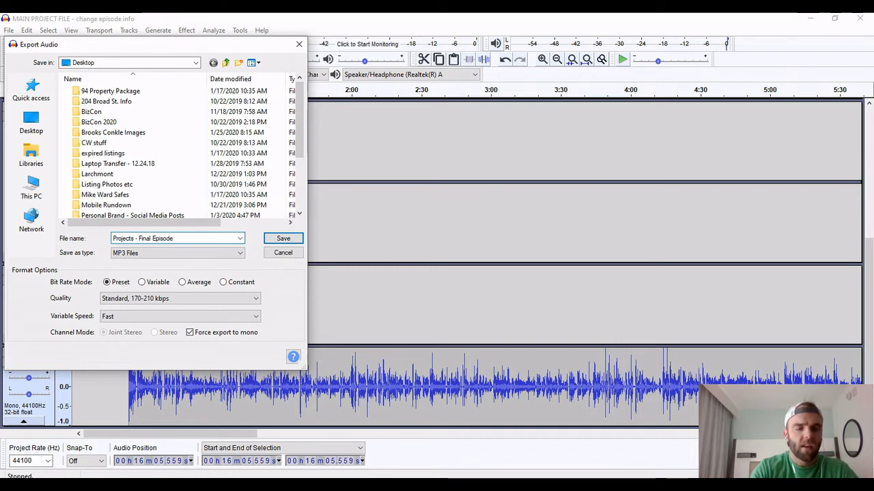
{"action": "key", "text": "Return"}
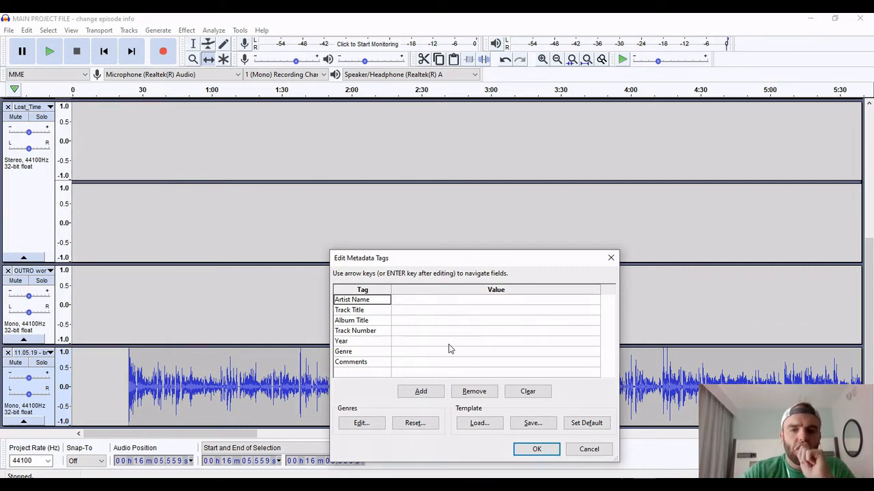
Switch to the browser and read through Libsyn's "Working with ID3 Tags" article on why and how to tag episodes
{"action": "left_click", "coordinate": [440, 301]}
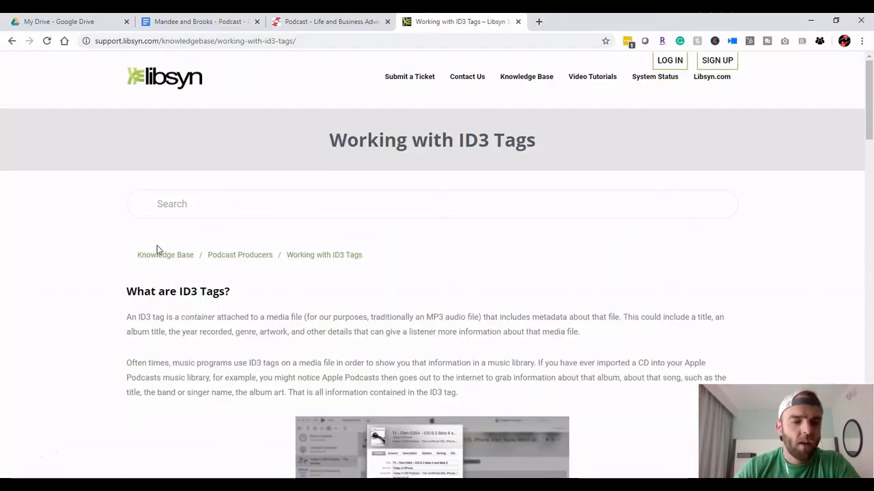
{"action": "scroll", "coordinate": [157, 250], "scroll_direction": "down", "scroll_amount": 3}
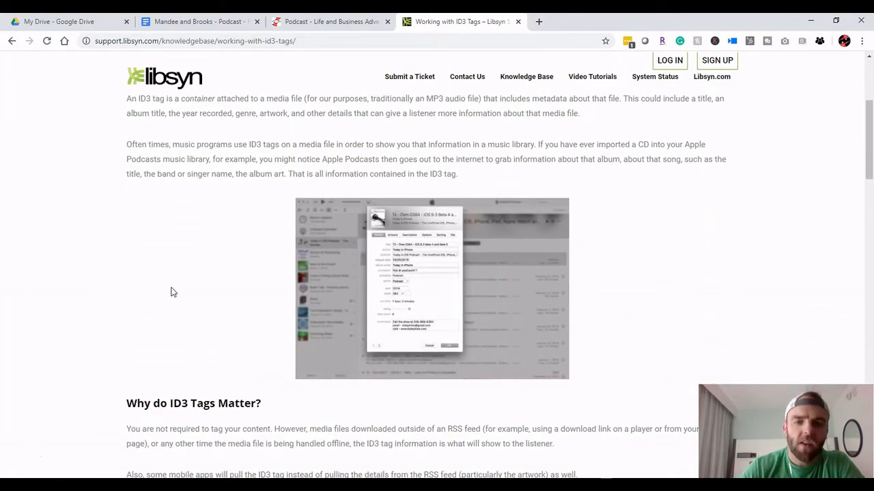
{"action": "scroll", "coordinate": [171, 290], "scroll_direction": "up", "scroll_amount": 1}
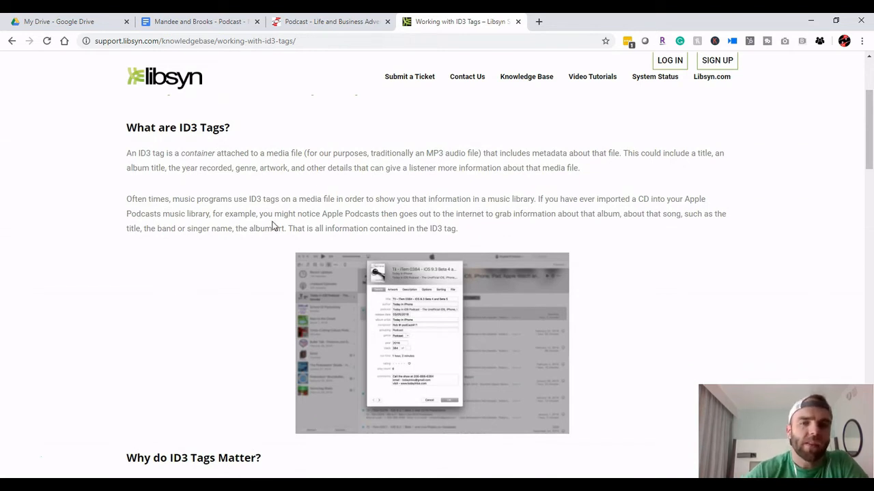
{"action": "mouse_move", "coordinate": [469, 486]}
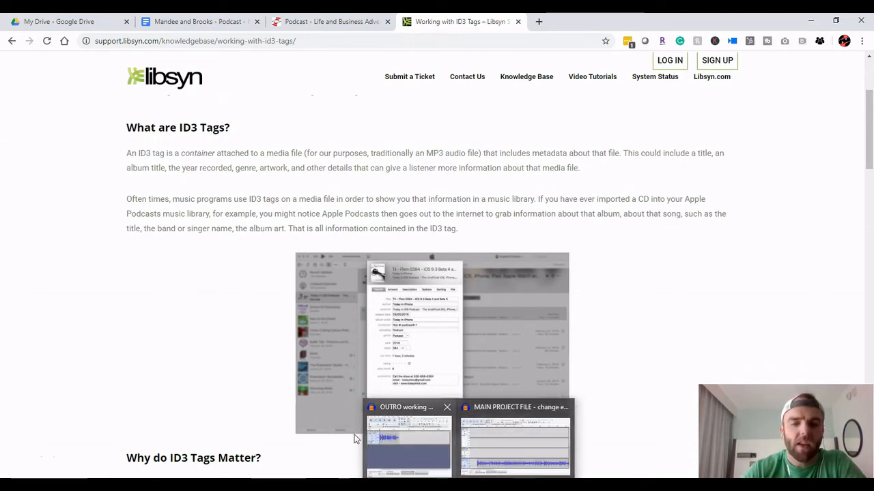
{"action": "scroll", "coordinate": [112, 256], "scroll_direction": "down", "scroll_amount": 7}
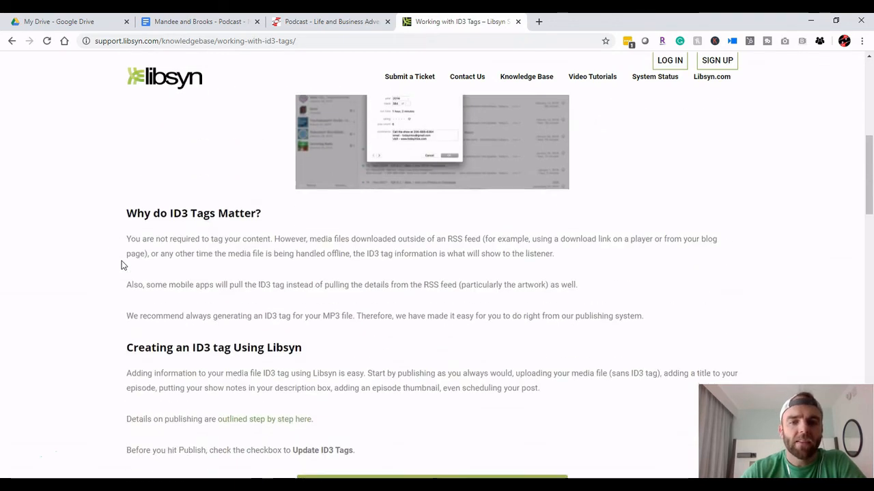
{"action": "scroll", "coordinate": [309, 288], "scroll_direction": "down", "scroll_amount": 8}
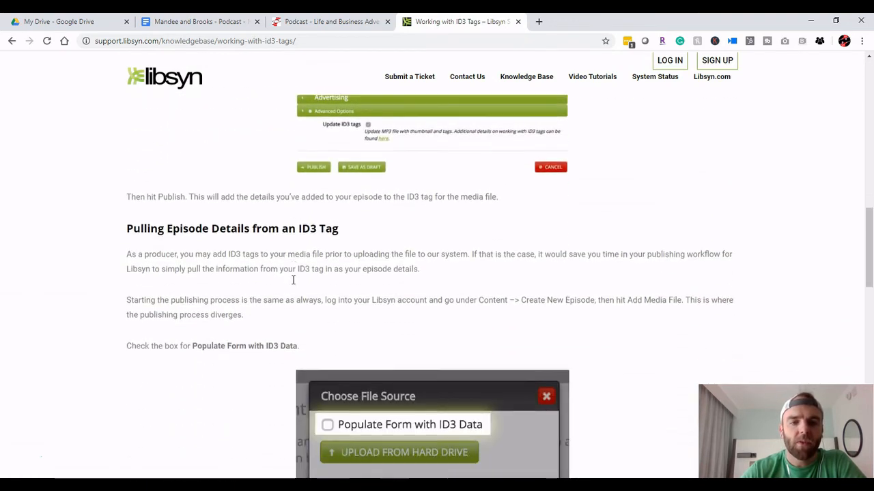
{"action": "scroll", "coordinate": [287, 322], "scroll_direction": "down", "scroll_amount": 3}
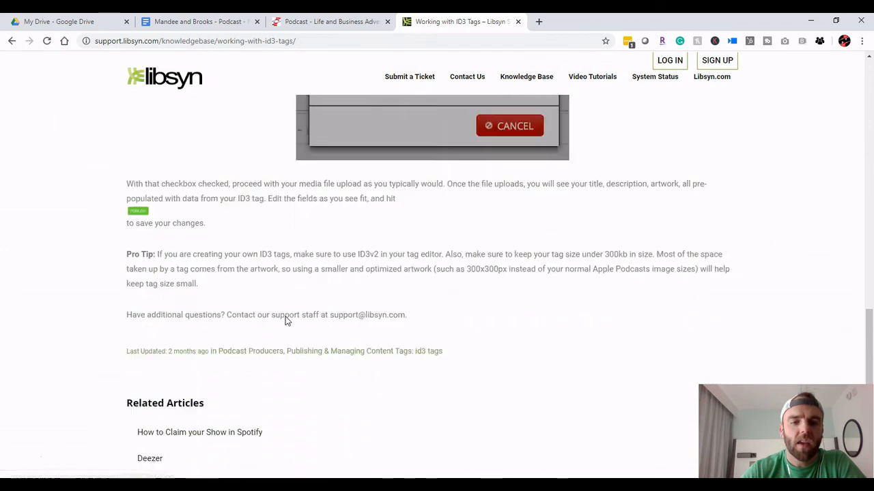
{"action": "scroll", "coordinate": [287, 322], "scroll_direction": "up", "scroll_amount": 8}
{"action": "scroll", "coordinate": [286, 322], "scroll_direction": "up", "scroll_amount": 10}
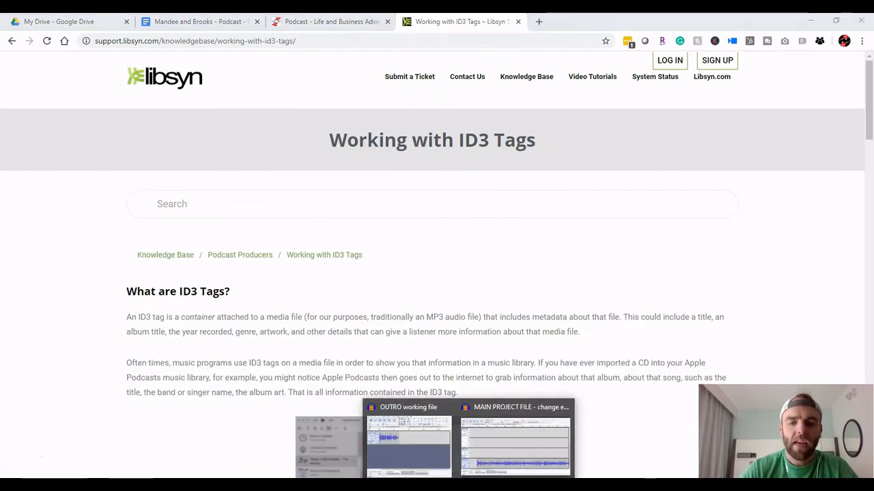
Switch back to the main project in Audacity and accept the export's metadata tags with all values left blank
{"action": "left_click", "coordinate": [499, 407]}
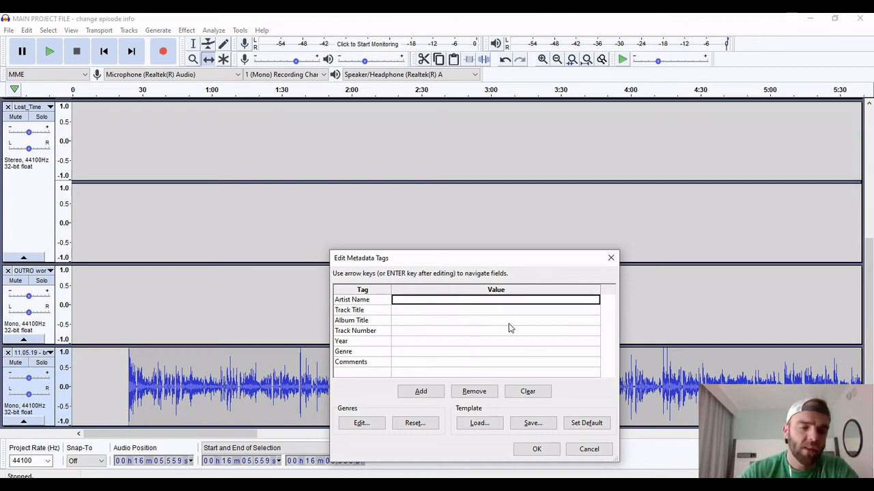
{"action": "left_click", "coordinate": [537, 449]}
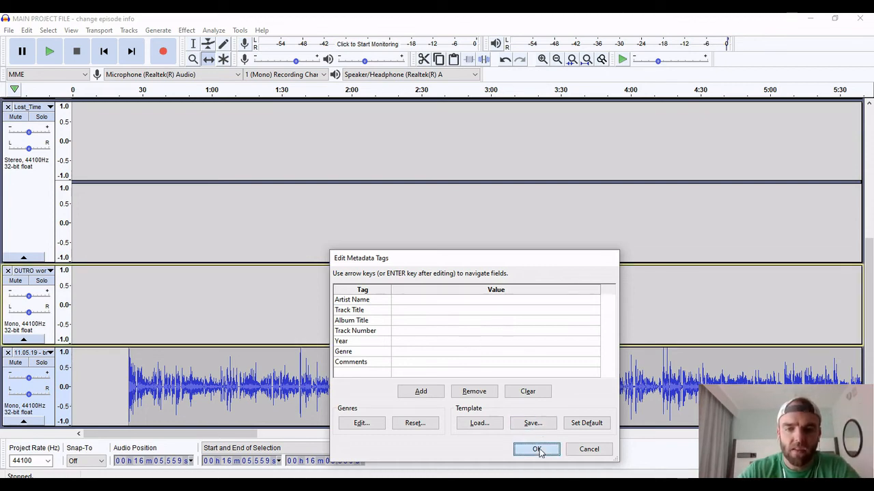